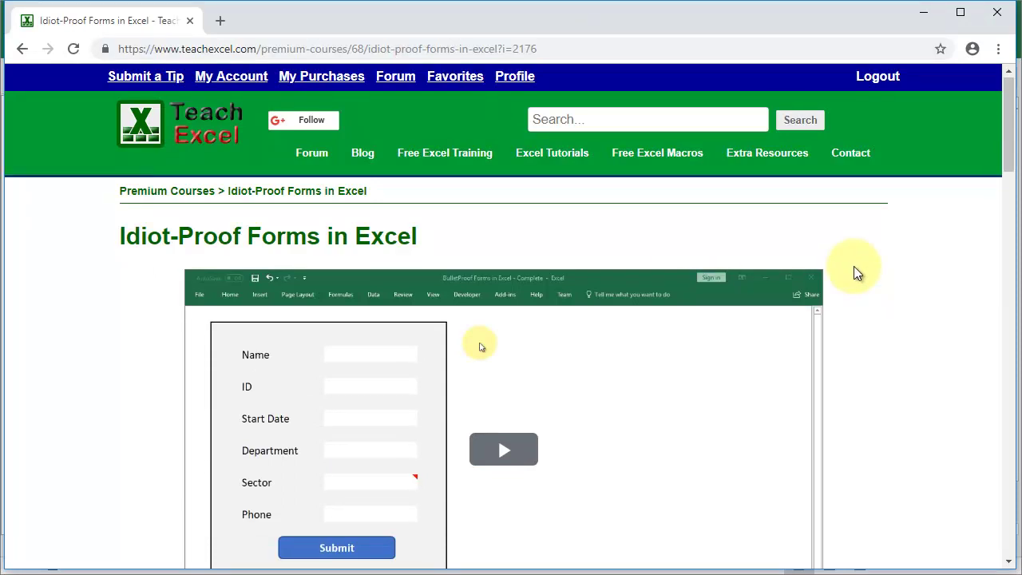
# Step: Look over the Idiot-Proof Forms in Excel course page and open its Formatting the Form lesson
pyautogui.scroll(-2, 853, 265)
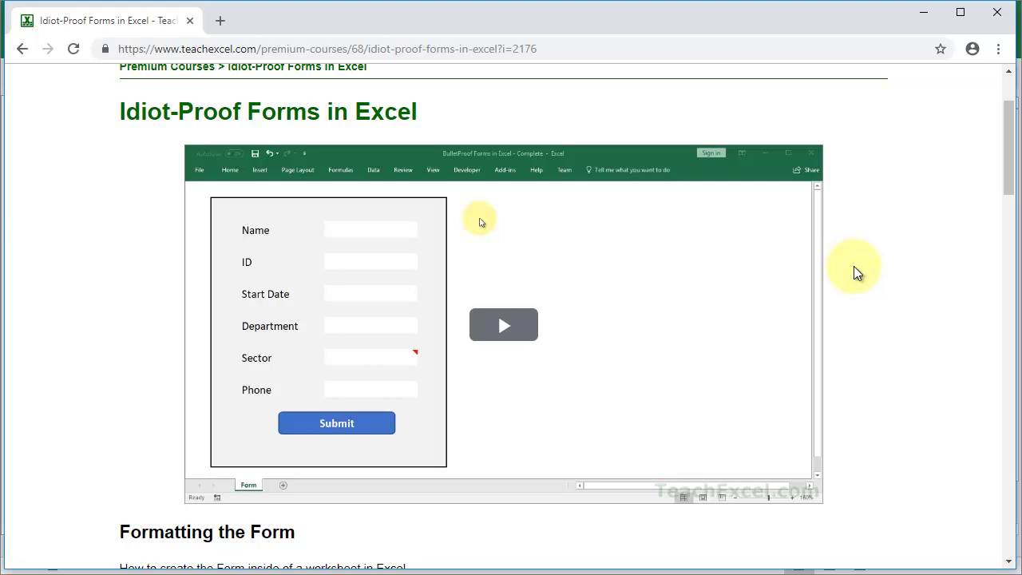
pyautogui.scroll(-3, 853, 267)
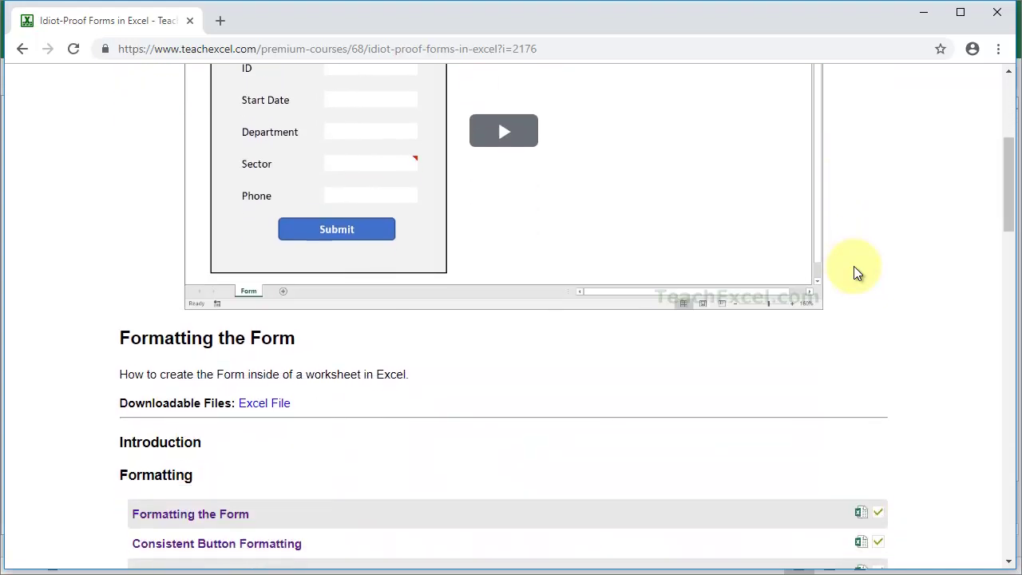
pyautogui.scroll(-1, 853, 272)
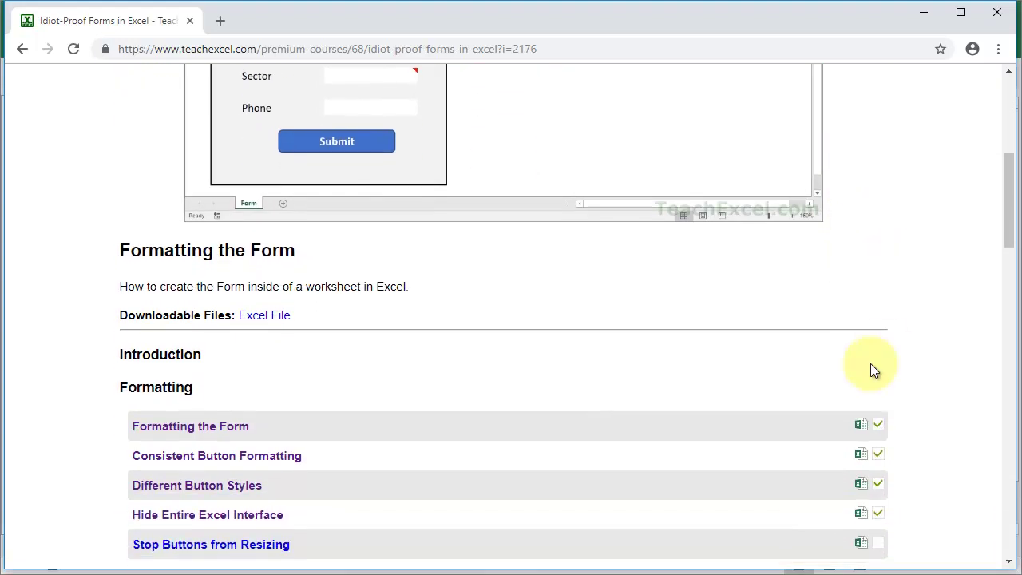
pyautogui.scroll(5, 892, 237)
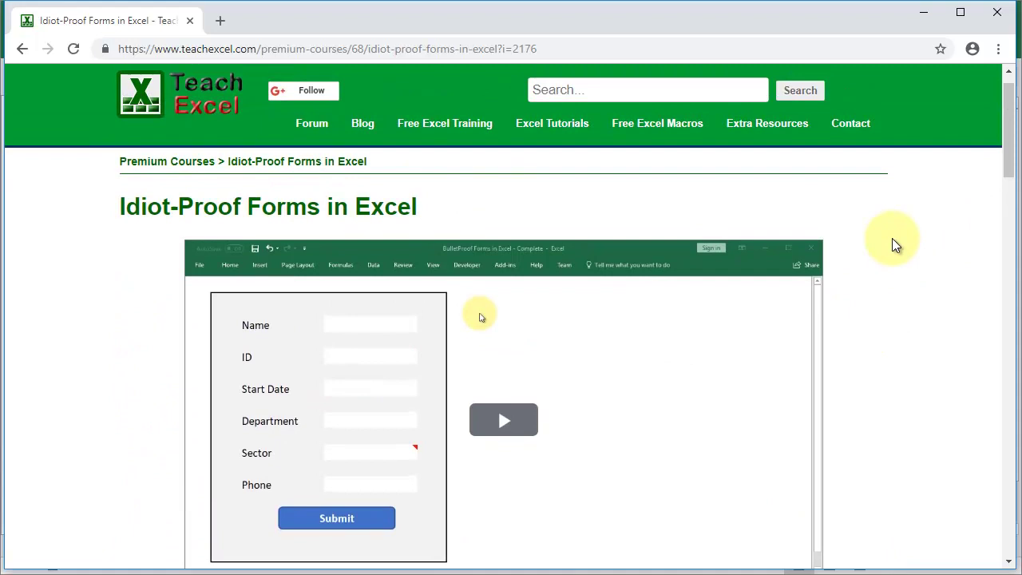
pyautogui.scroll(-3, 891, 238)
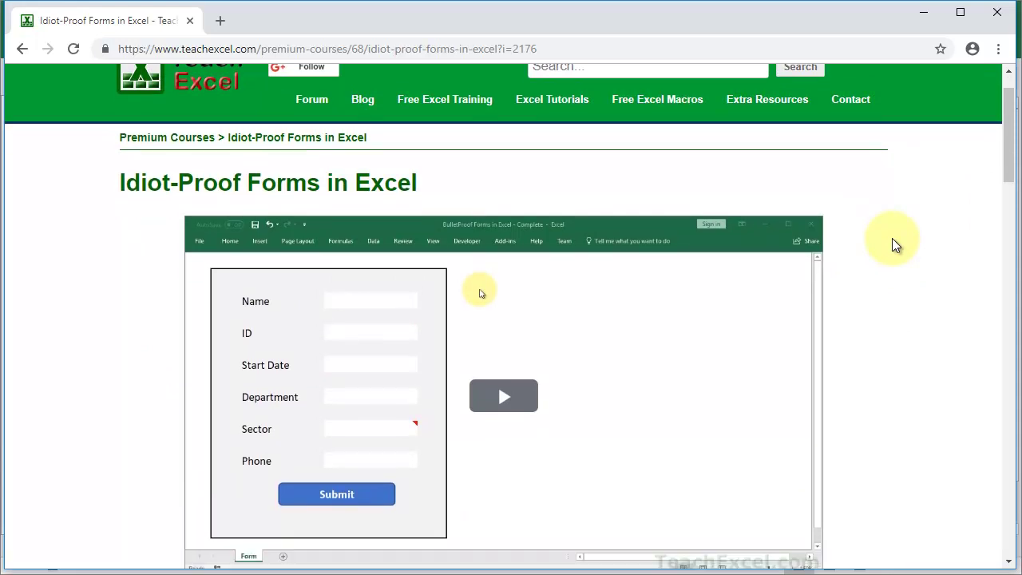
pyautogui.scroll(-2, 891, 237)
pyautogui.scroll(-3, 891, 237)
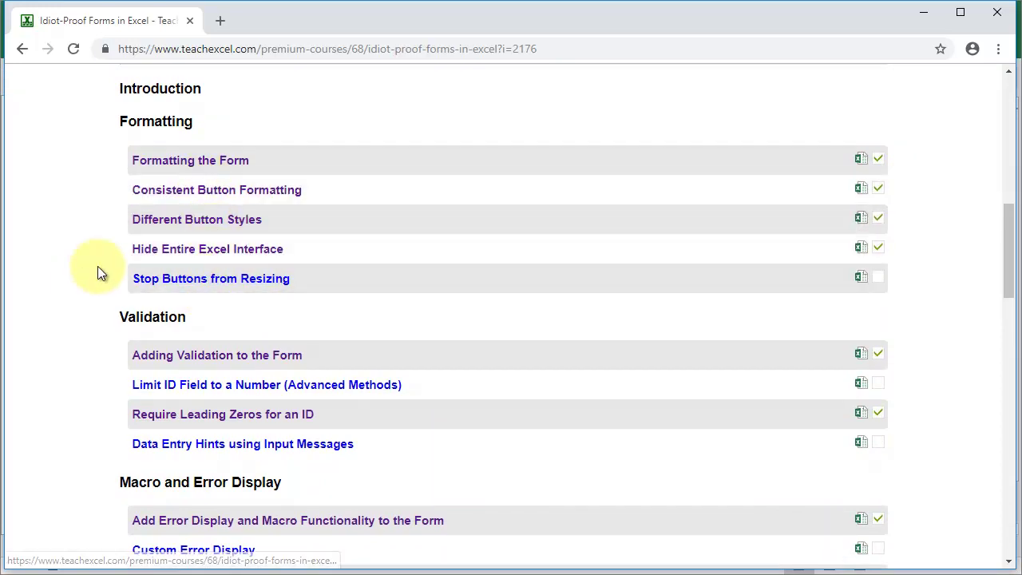
pyautogui.click(208, 163)
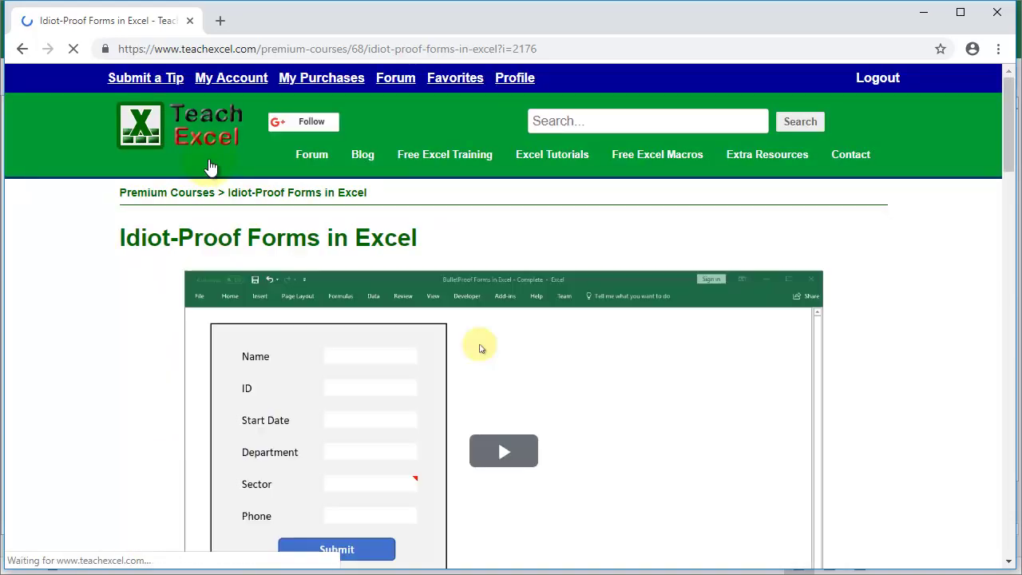
# Step: Examine the lesson's downloadable file link and the course outline from Formatting through Additional Topics
pyautogui.scroll(-3, 157, 301)
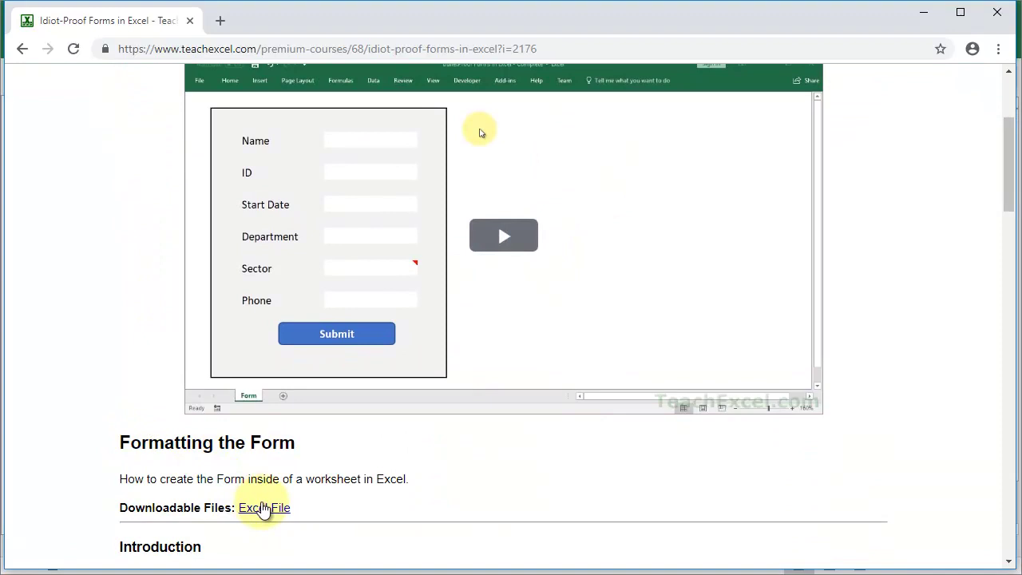
pyautogui.scroll(-3, 284, 515)
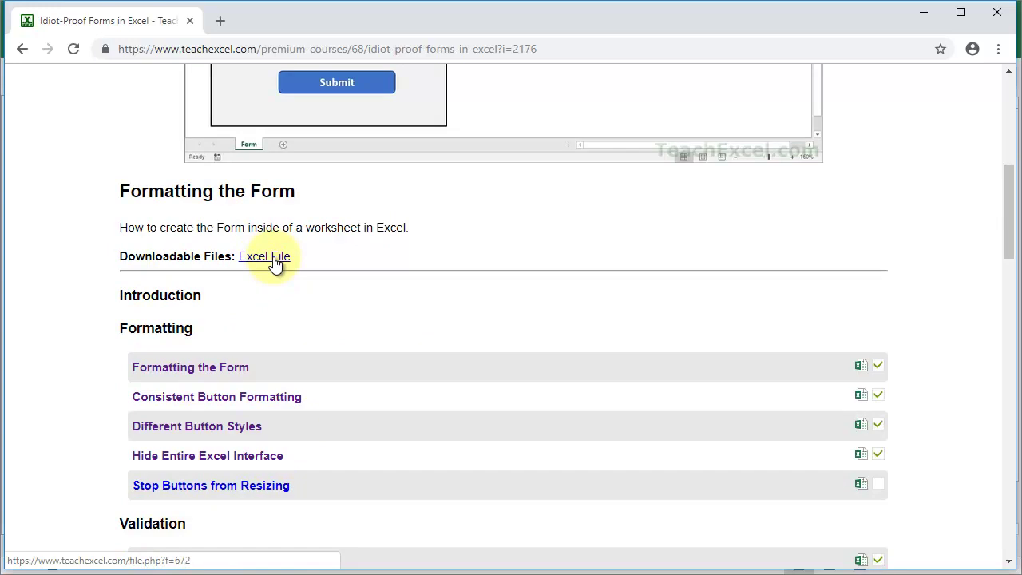
pyautogui.scroll(-3, 274, 264)
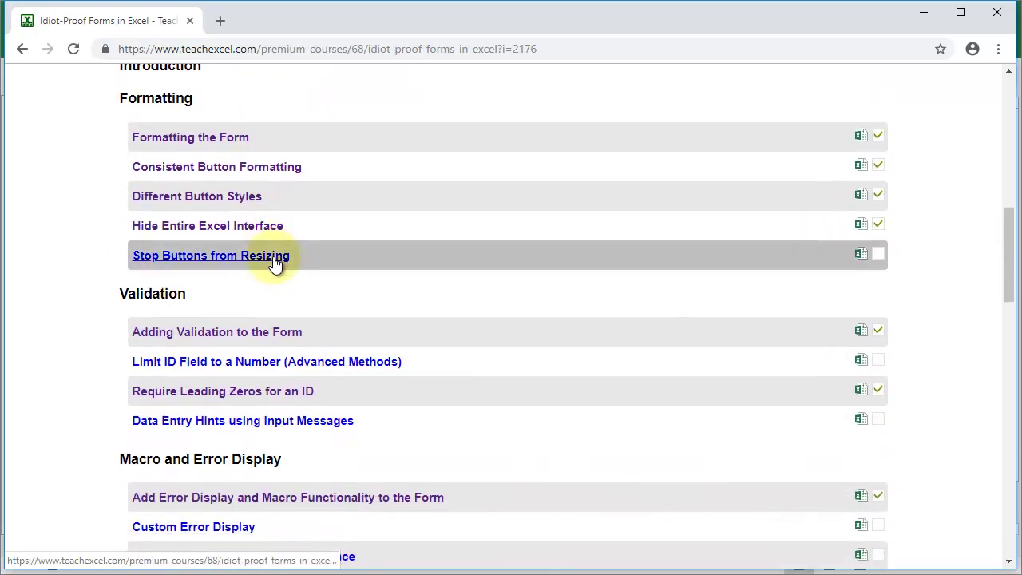
pyautogui.scroll(-1, 274, 264)
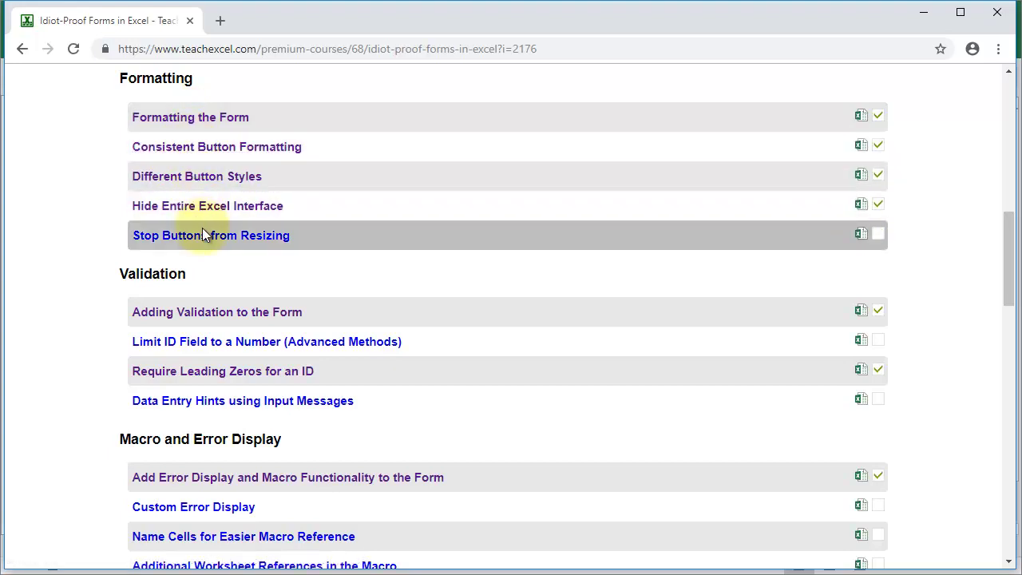
pyautogui.scroll(-8, 202, 227)
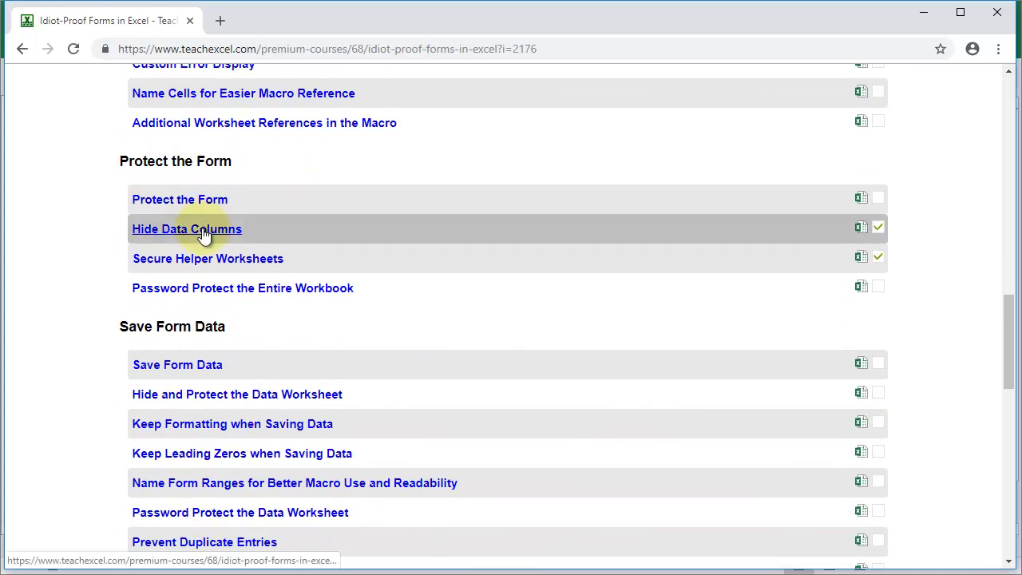
pyautogui.scroll(-3, 205, 233)
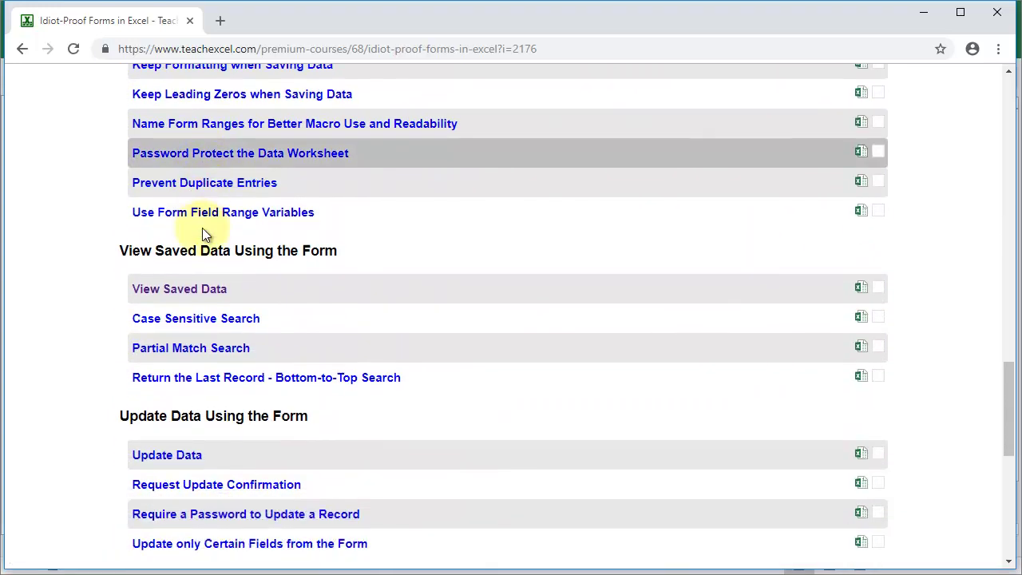
pyautogui.scroll(2, 205, 232)
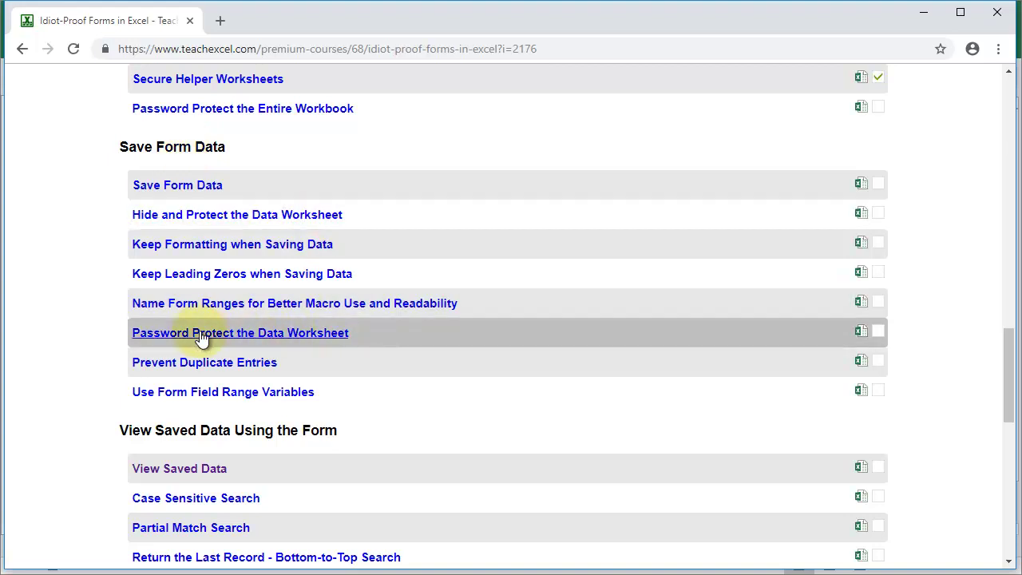
pyautogui.scroll(-5, 277, 337)
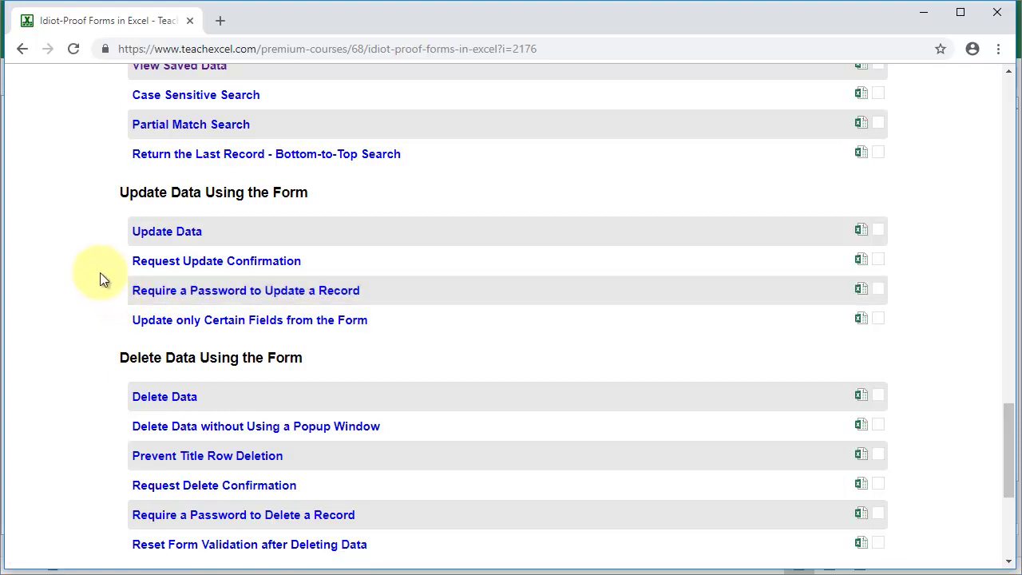
pyautogui.scroll(-2, 100, 272)
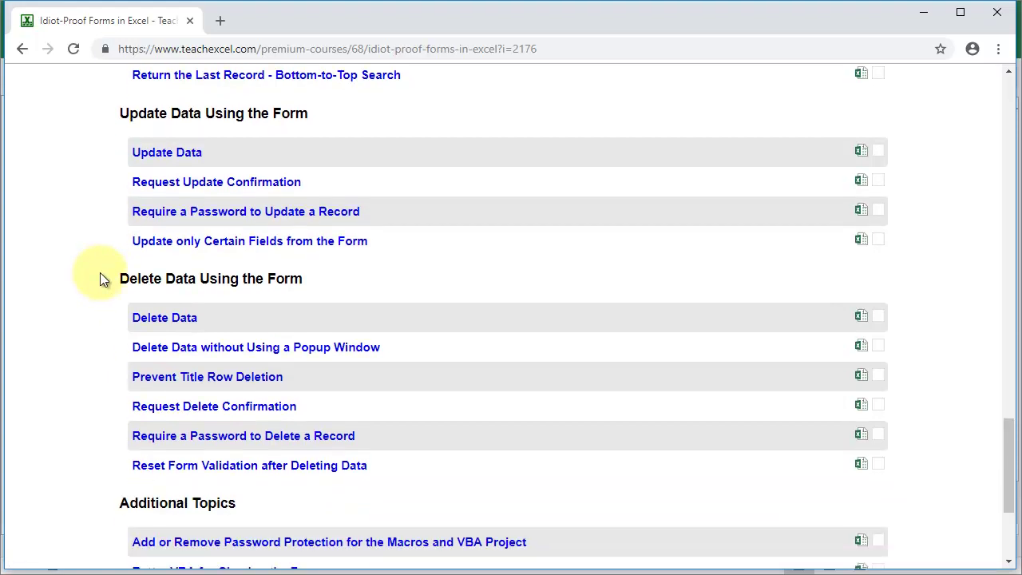
pyautogui.scroll(-2, 100, 273)
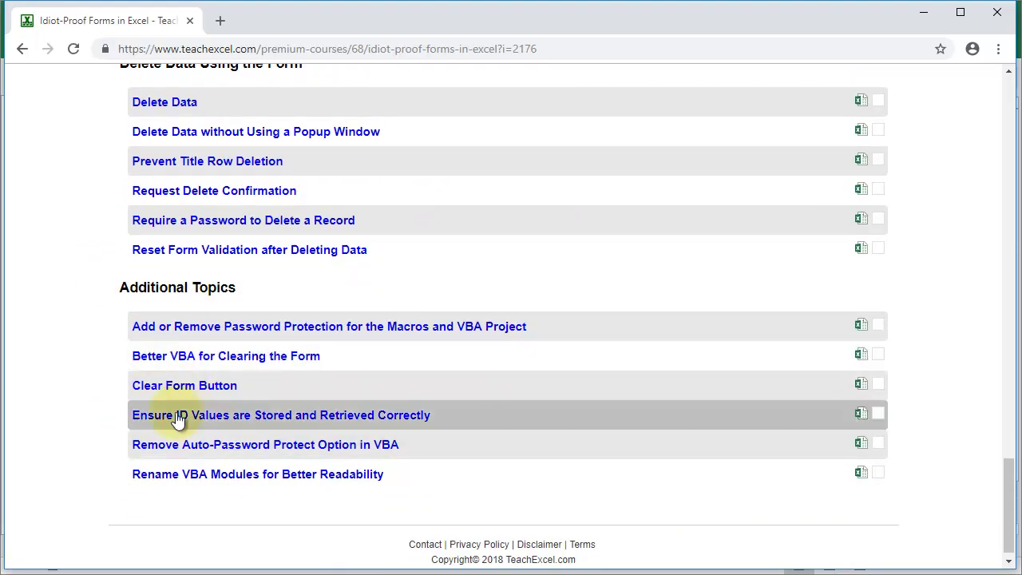
# Step: Review the file icons and completion checkboxes beside the lessons, back up to the course video
pyautogui.scroll(6, 100, 393)
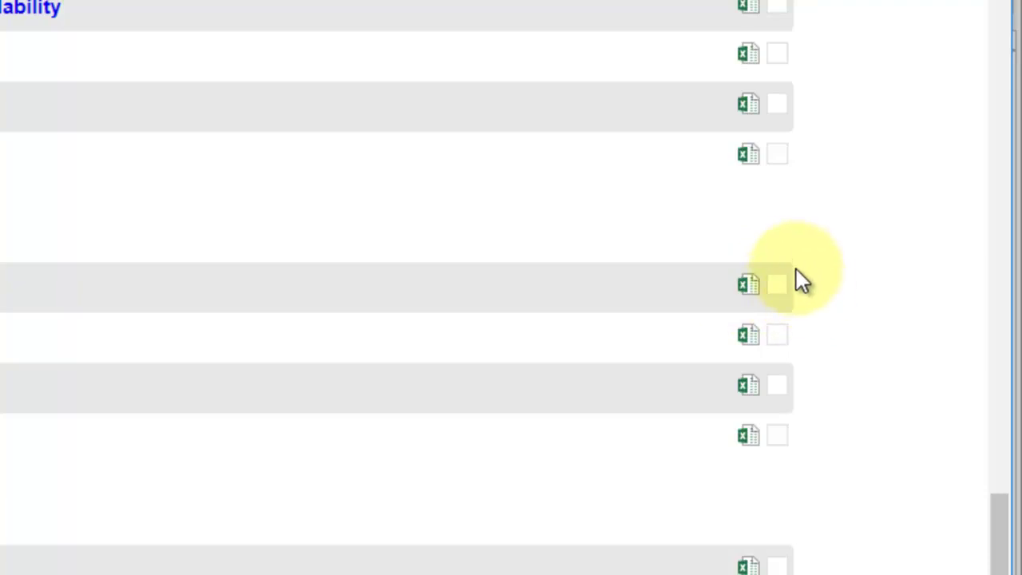
pyautogui.scroll(6, 772, 287)
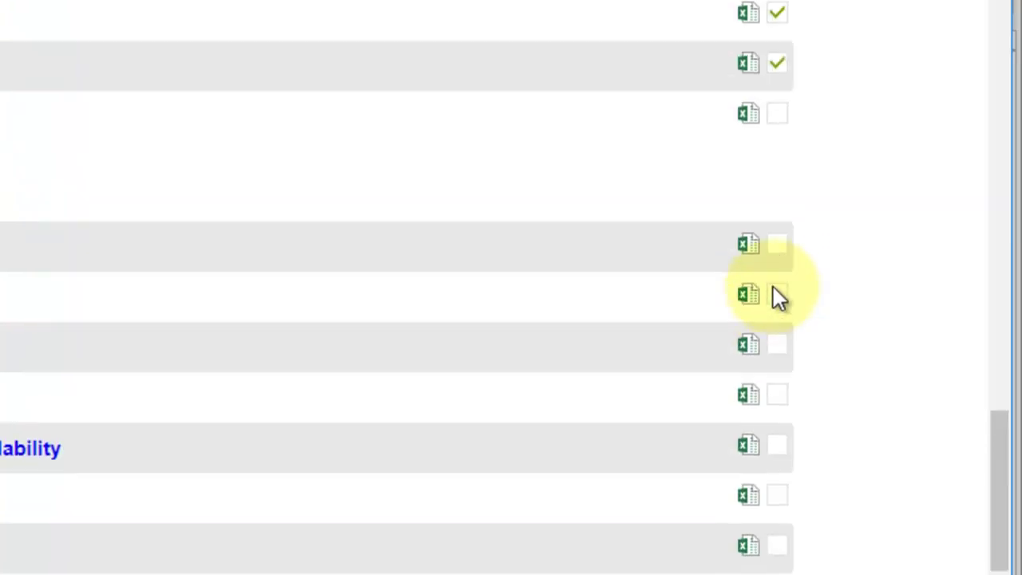
pyautogui.scroll(3, 773, 287)
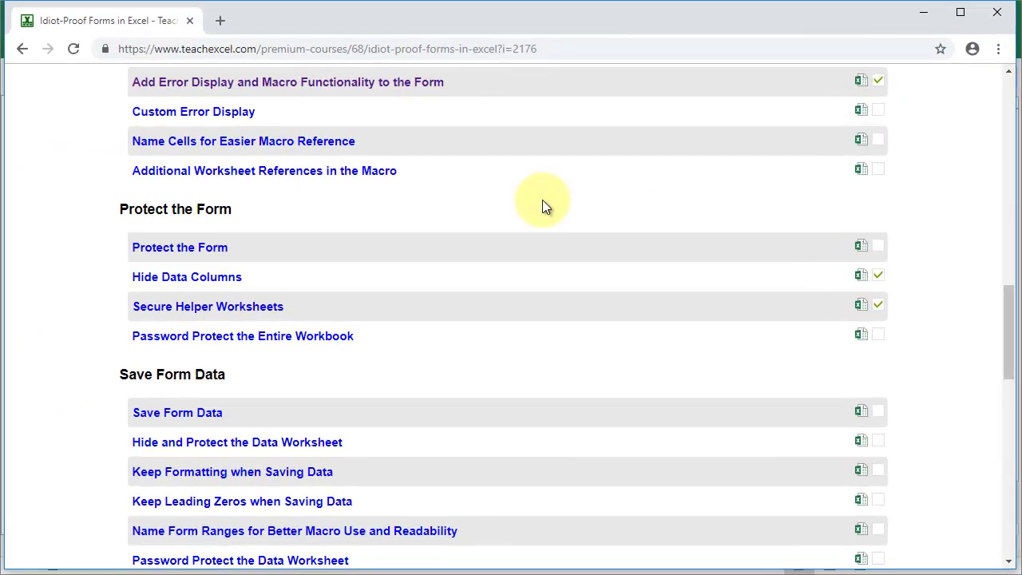
pyautogui.scroll(1, 542, 201)
pyautogui.scroll(10, 542, 200)
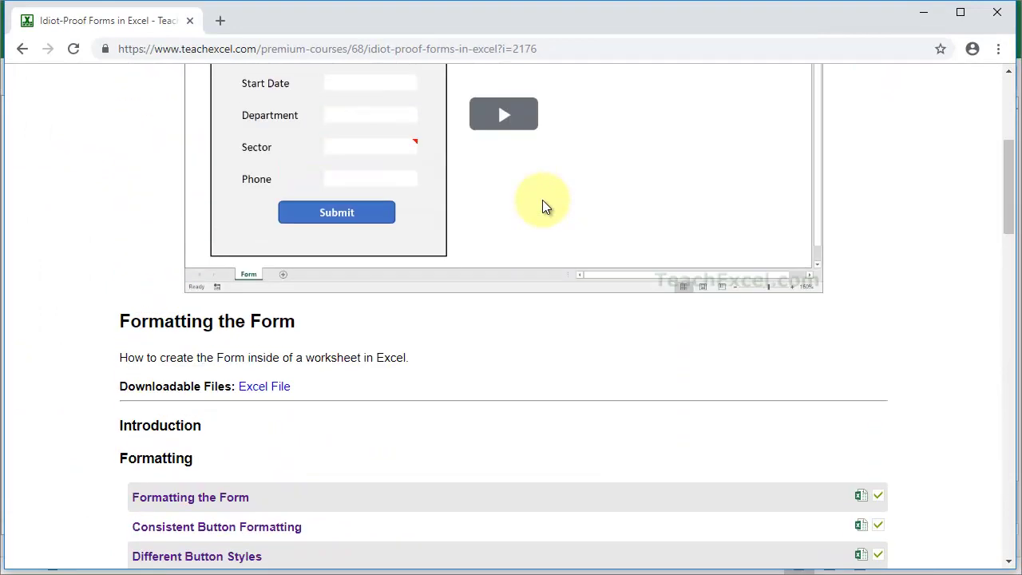
pyautogui.scroll(2, 542, 199)
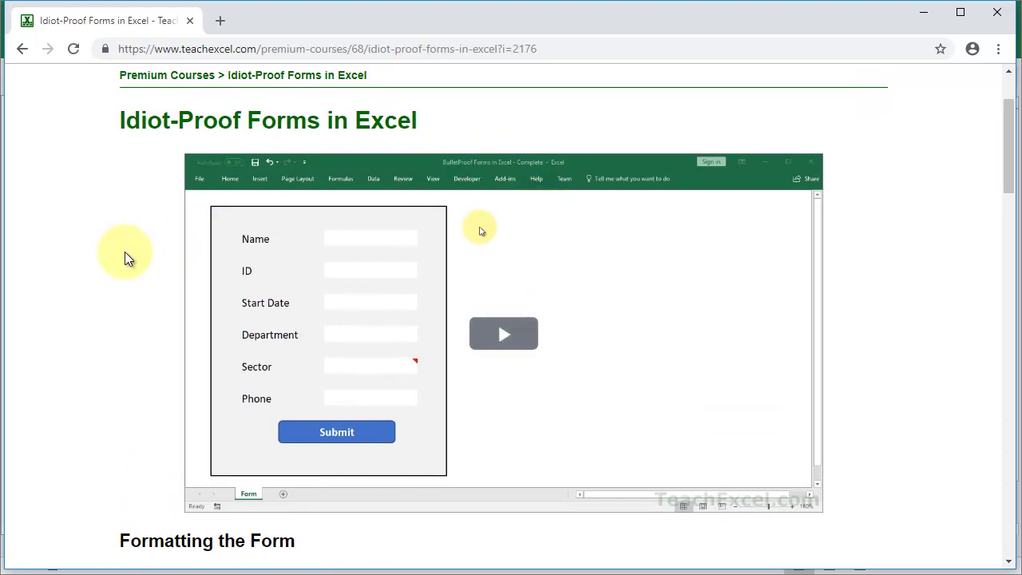
pyautogui.scroll(-3, 125, 251)
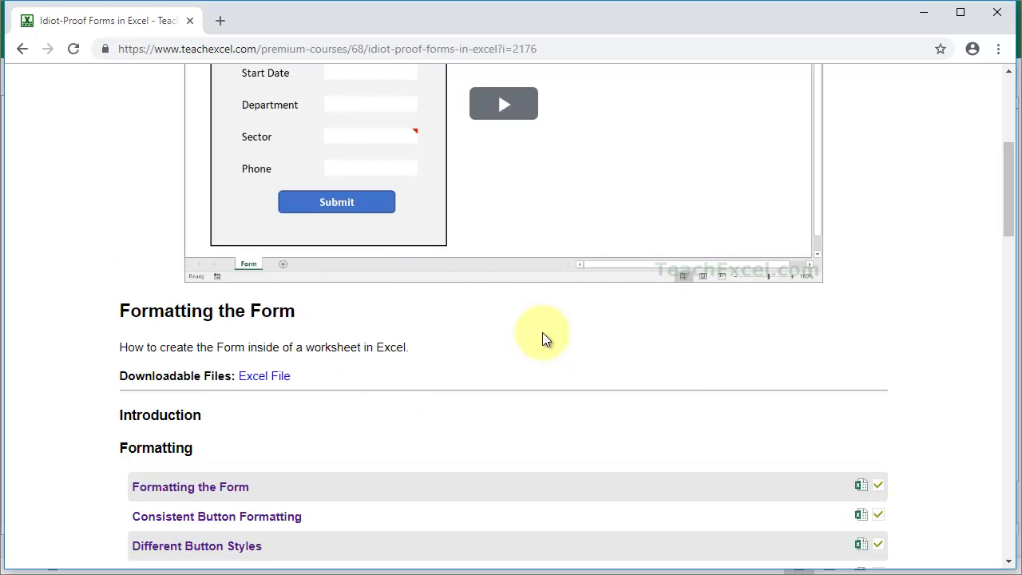
pyautogui.scroll(5, 542, 332)
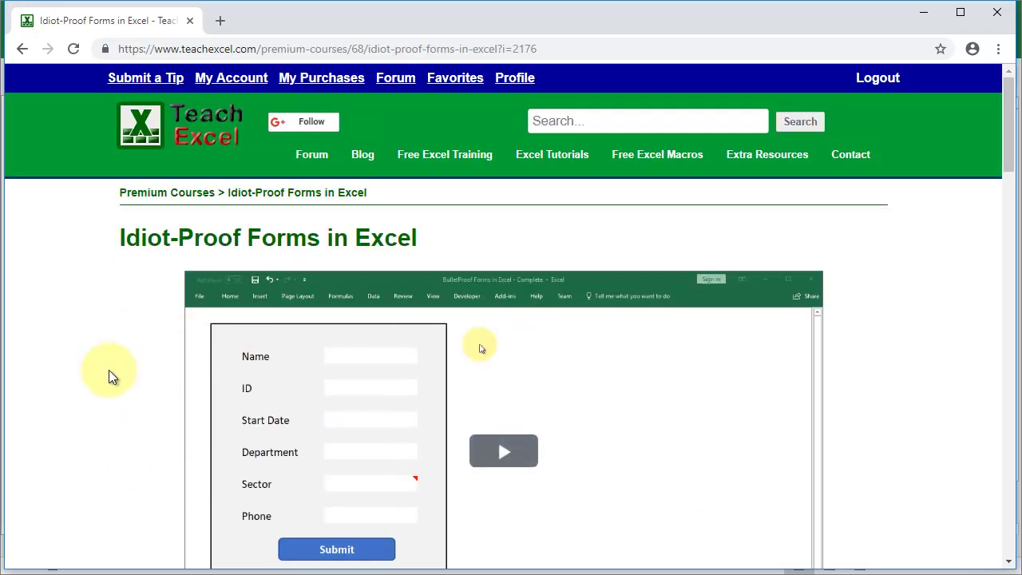
pyautogui.scroll(-2, 108, 370)
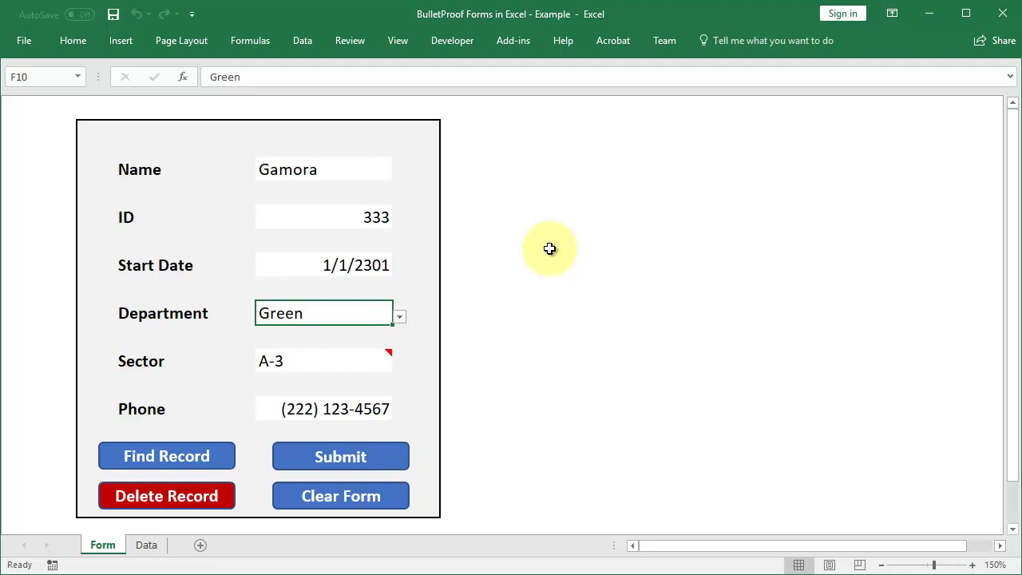
# Step: Clear all entries from the form in the Excel example workbook and step through its entry fields from Name
pyautogui.hotkey('ctrl', 'shift', 'c')
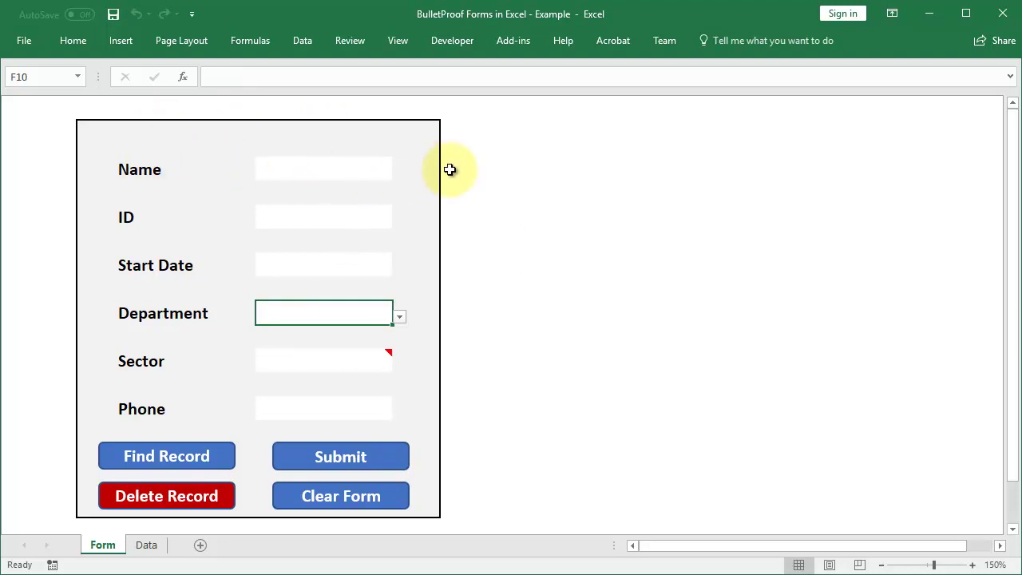
pyautogui.click(358, 171)
pyautogui.press('Tab')
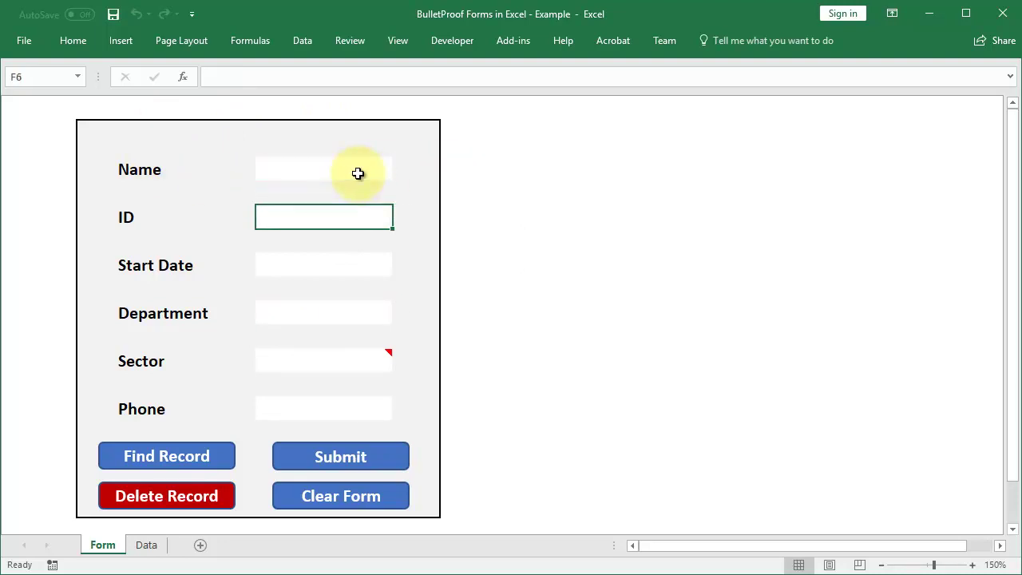
pyautogui.press('Tab')
pyautogui.press('Tab')
pyautogui.click(358, 173)
pyautogui.press('Tab')
# Step: Check the Sector field's format hint and the Department field's drop-down list
pyautogui.click(336, 359)
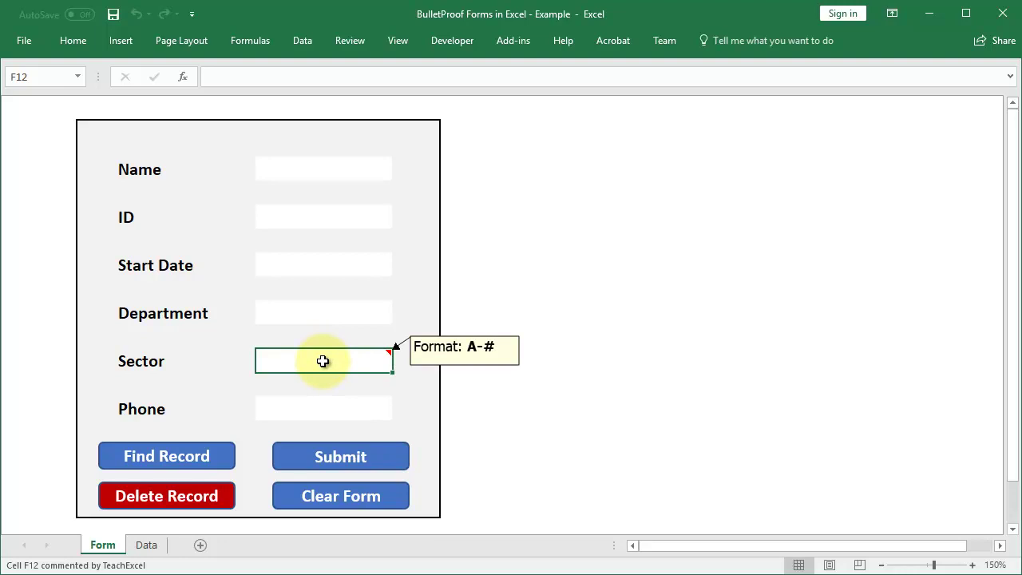
pyautogui.click(338, 316)
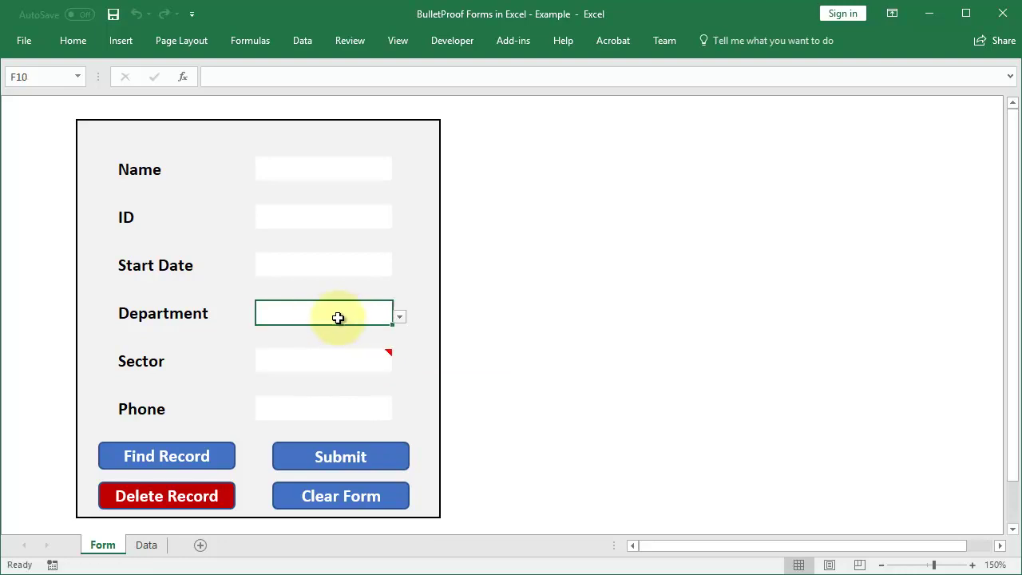
pyautogui.click(398, 322)
pyautogui.click(399, 322)
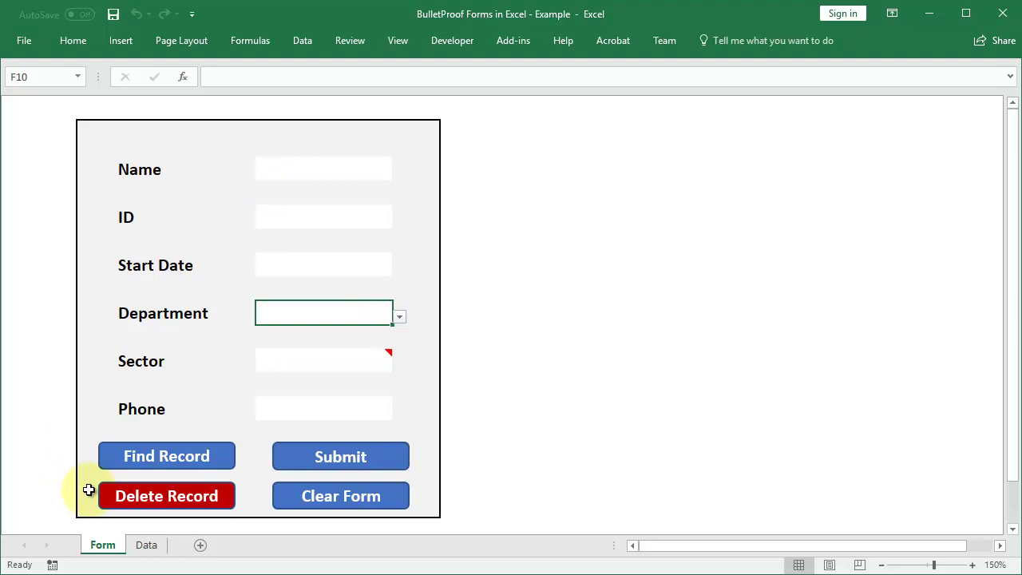
# Step: Run Find Record with a record ID, moving the search prompt into view, and dismiss the message
pyautogui.click(132, 463)
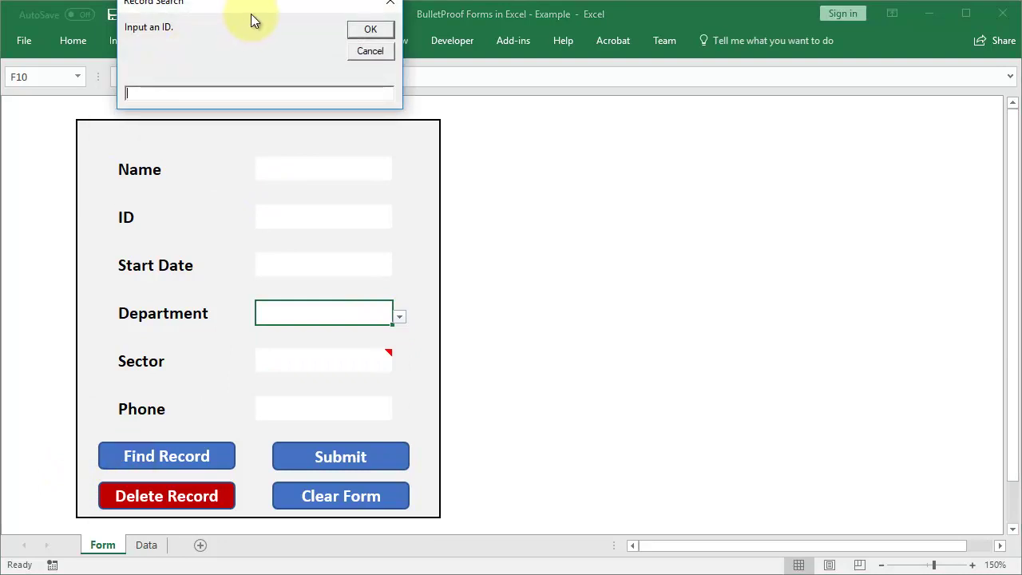
pyautogui.moveTo(252, 17); pyautogui.dragTo(282, 107)
pyautogui.write('111')
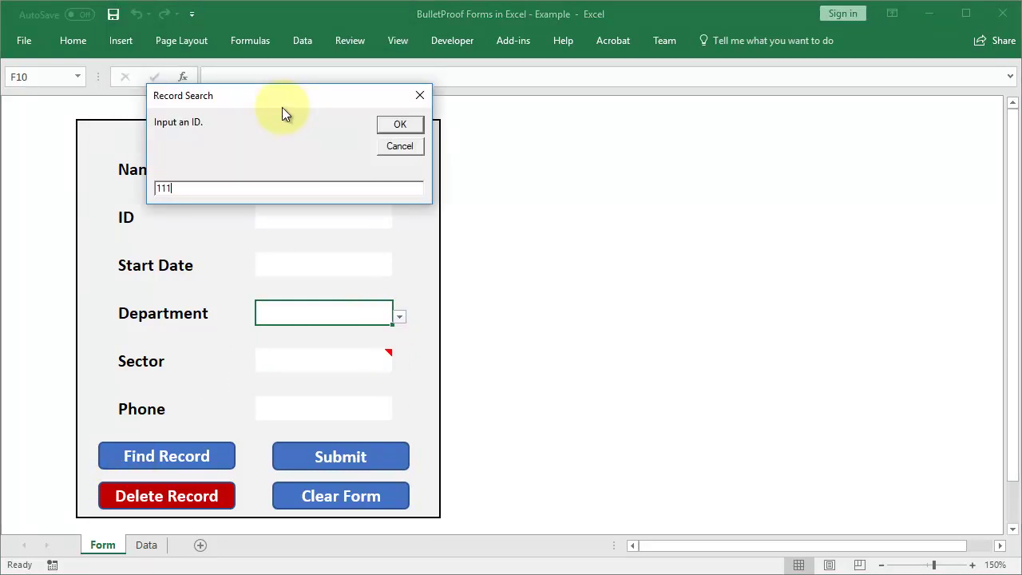
pyautogui.press('Return')
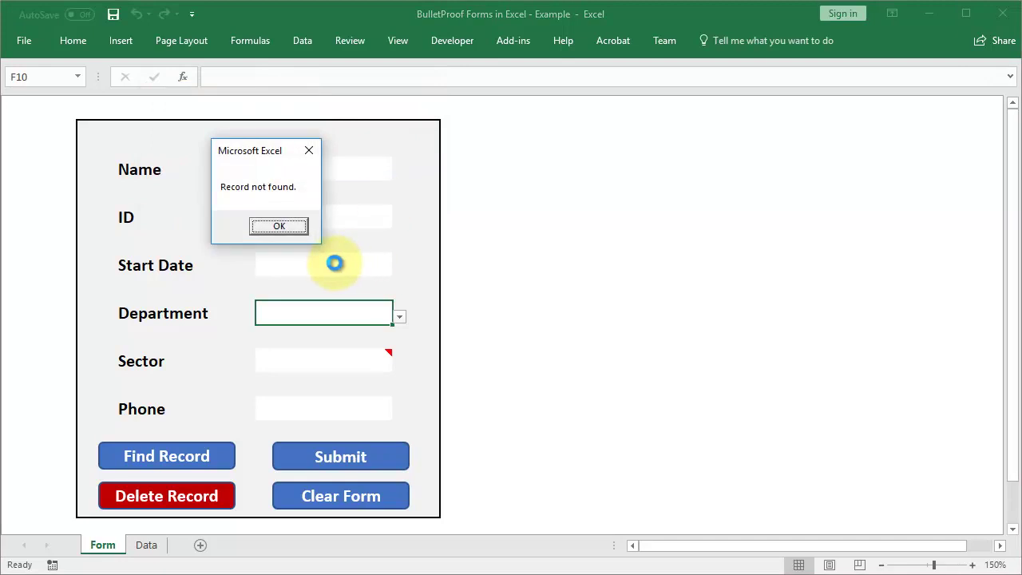
pyautogui.click(281, 229)
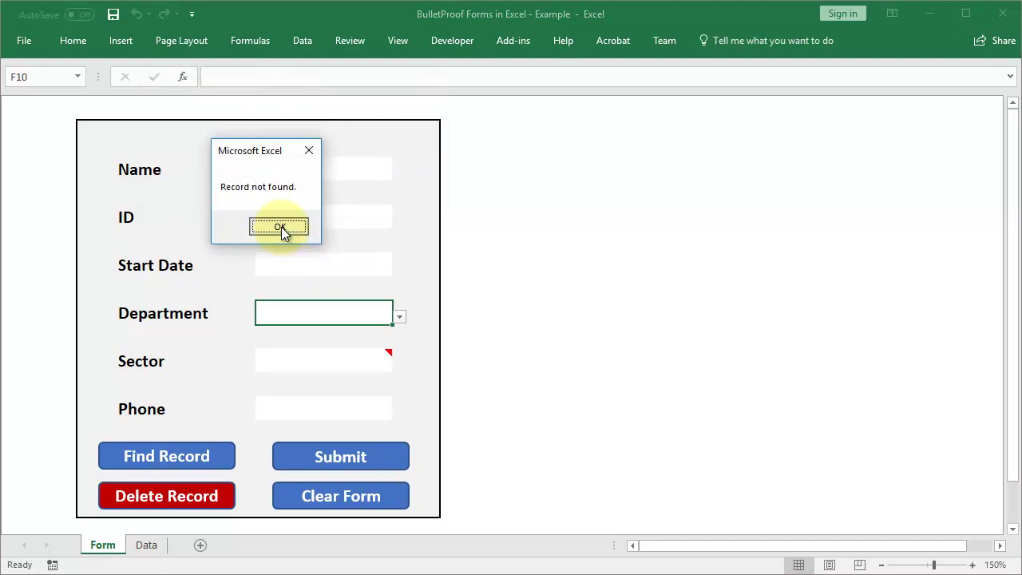
# Step: Load the Iron Man record into the form by running Find Record with its record ID
pyautogui.click(168, 457)
pyautogui.write('222')
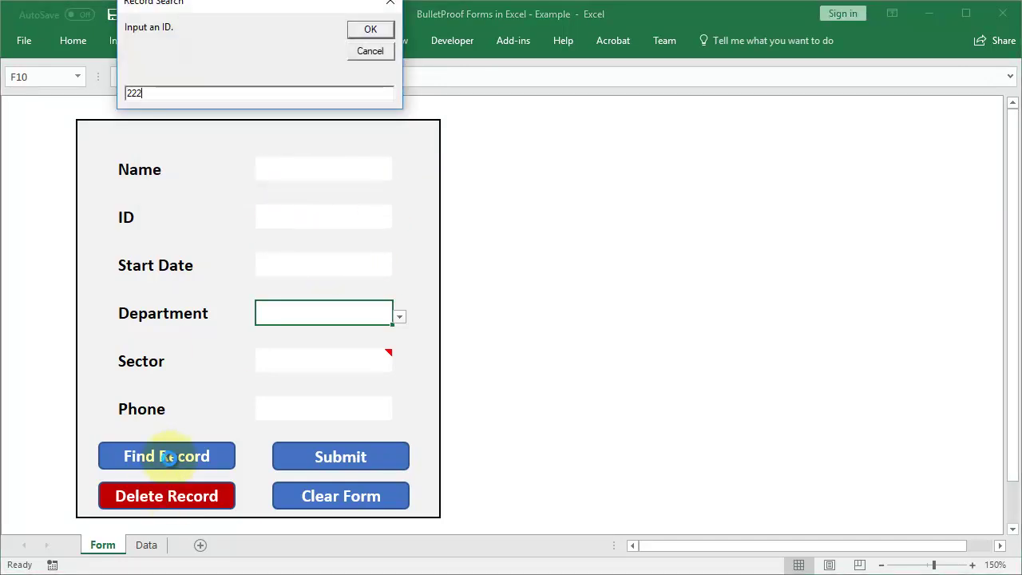
pyautogui.press('Return')
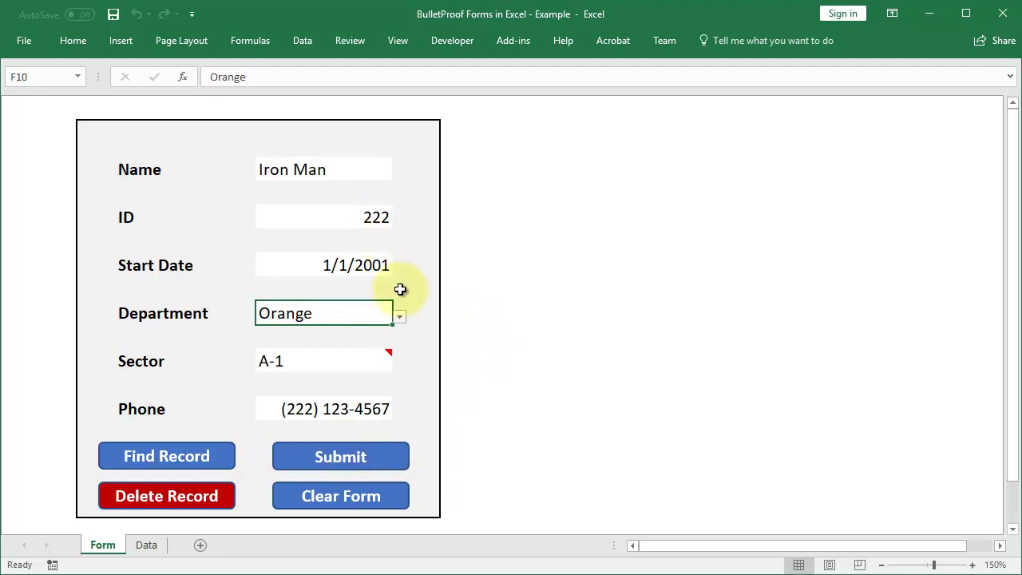
# Step: Set the loaded record's Department to Green and submit it, checking the updated row on the Data sheet
pyautogui.click(400, 315)
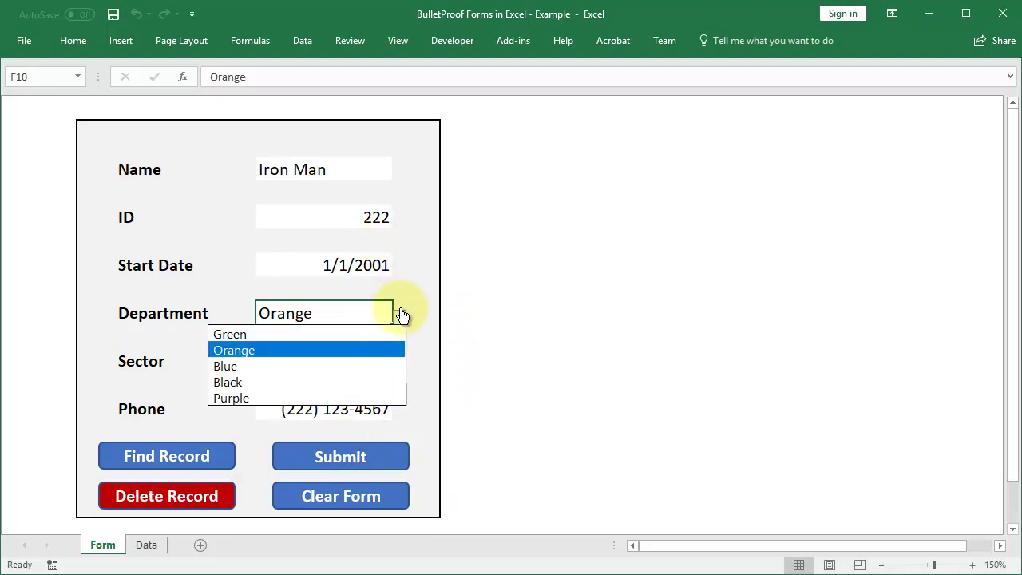
pyautogui.click(355, 335)
pyautogui.click(363, 465)
pyautogui.press('Return')
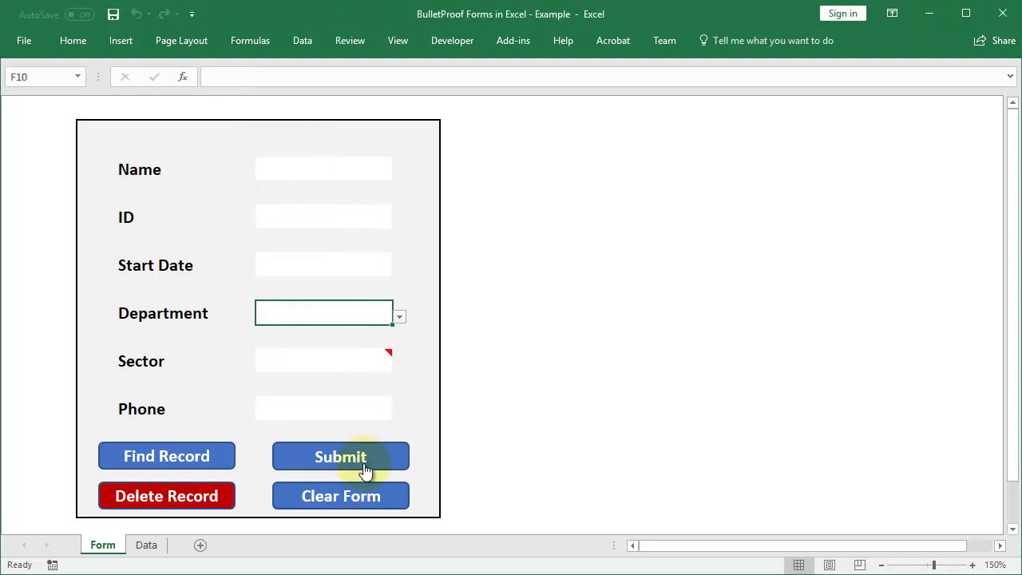
pyautogui.click(146, 544)
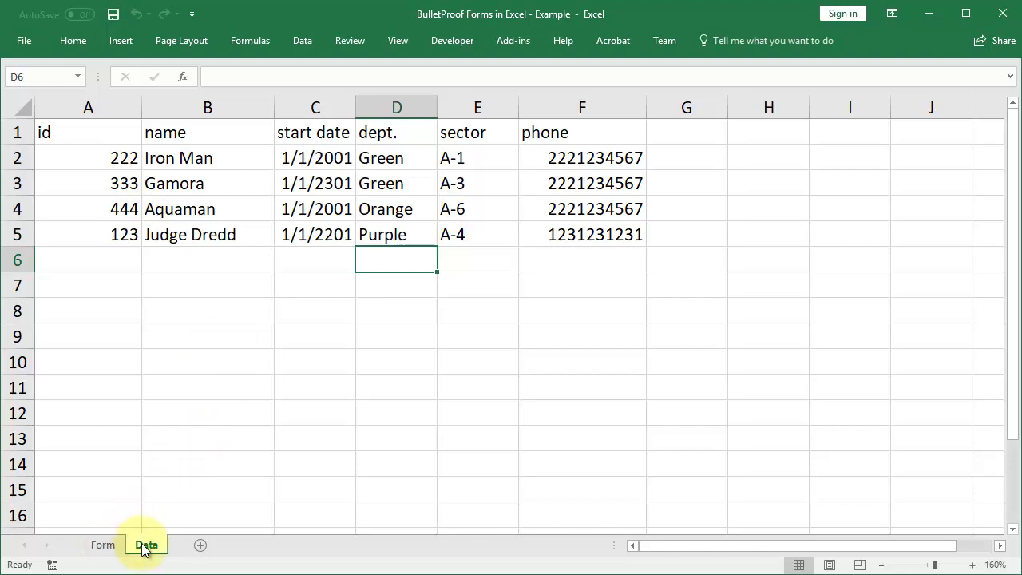
# Step: Return to the Form sheet and submit the empty form to test its validation, dismissing the message
pyautogui.click(102, 546)
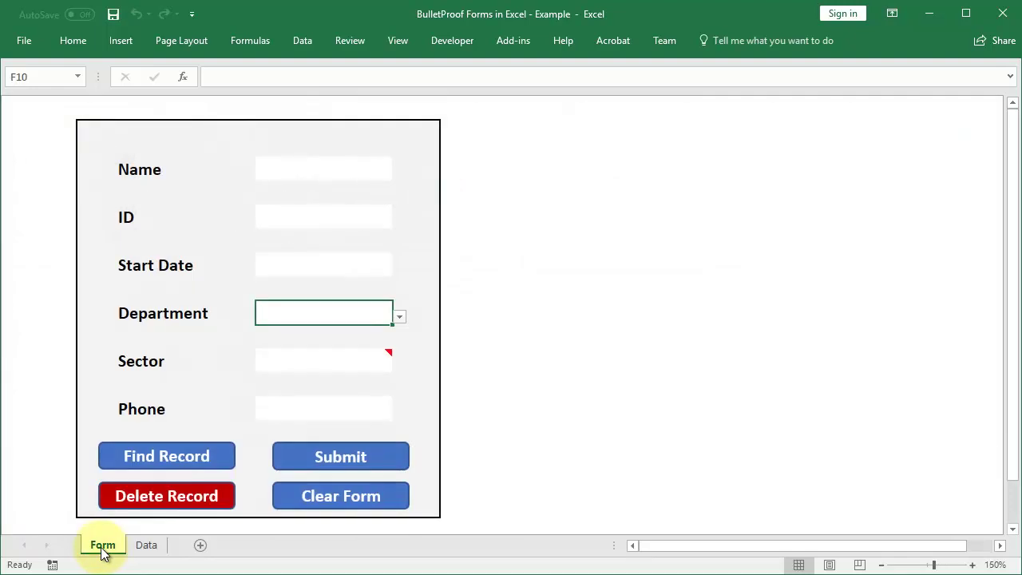
pyautogui.click(332, 455)
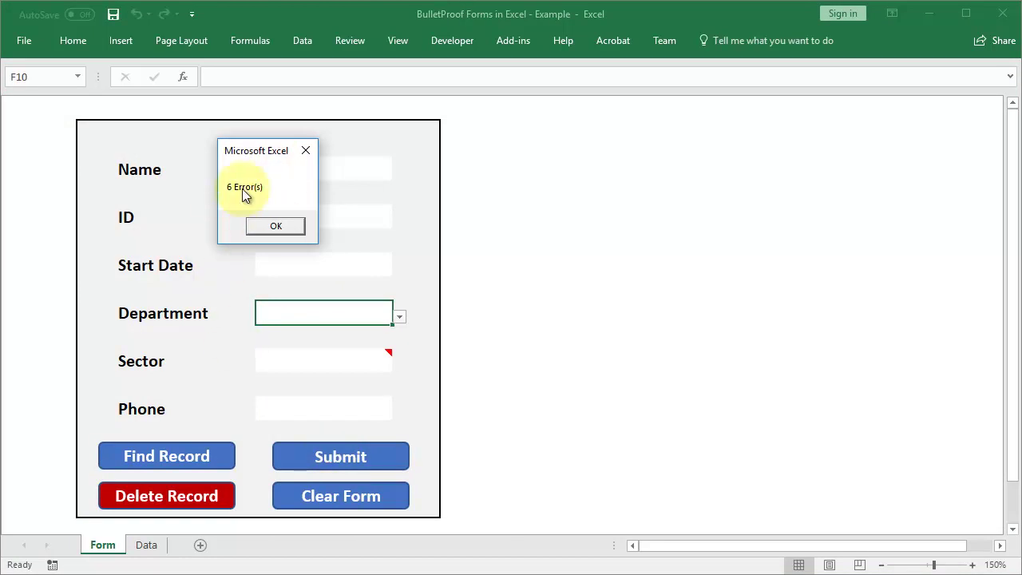
pyautogui.click(277, 225)
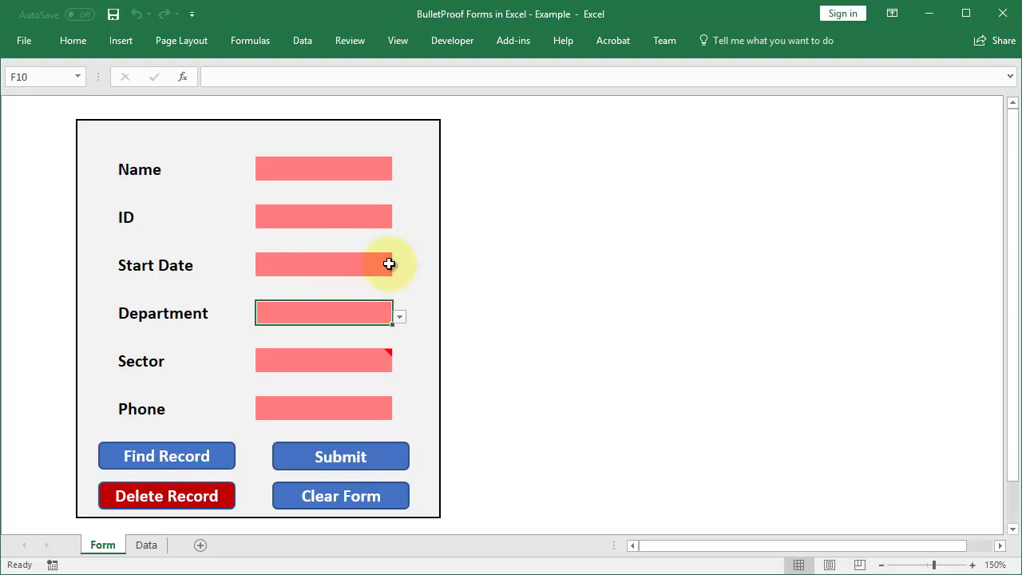
# Step: Find the Gamora record by its record ID and clear the form
pyautogui.click(150, 458)
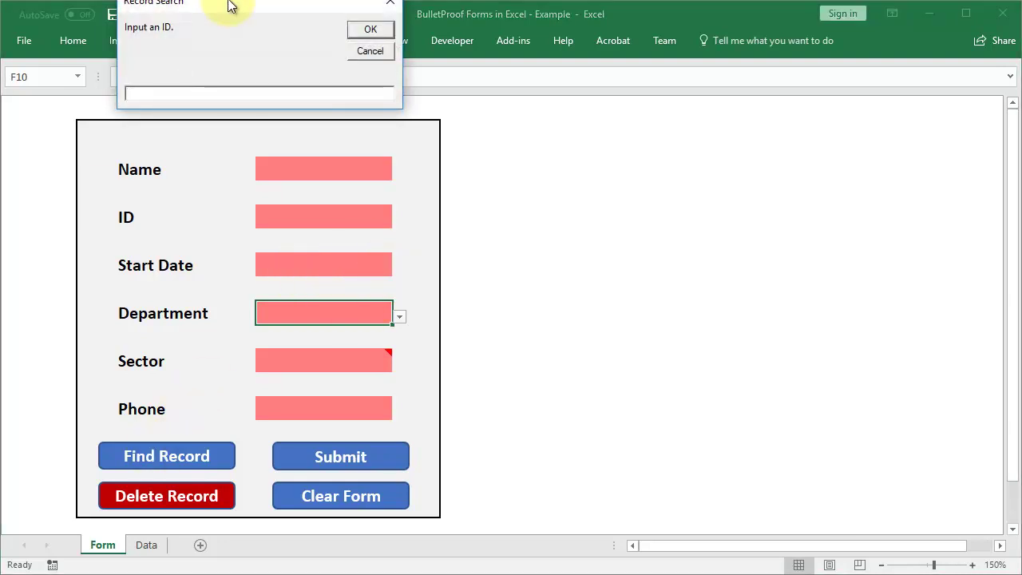
pyautogui.write('333')
pyautogui.press('Return')
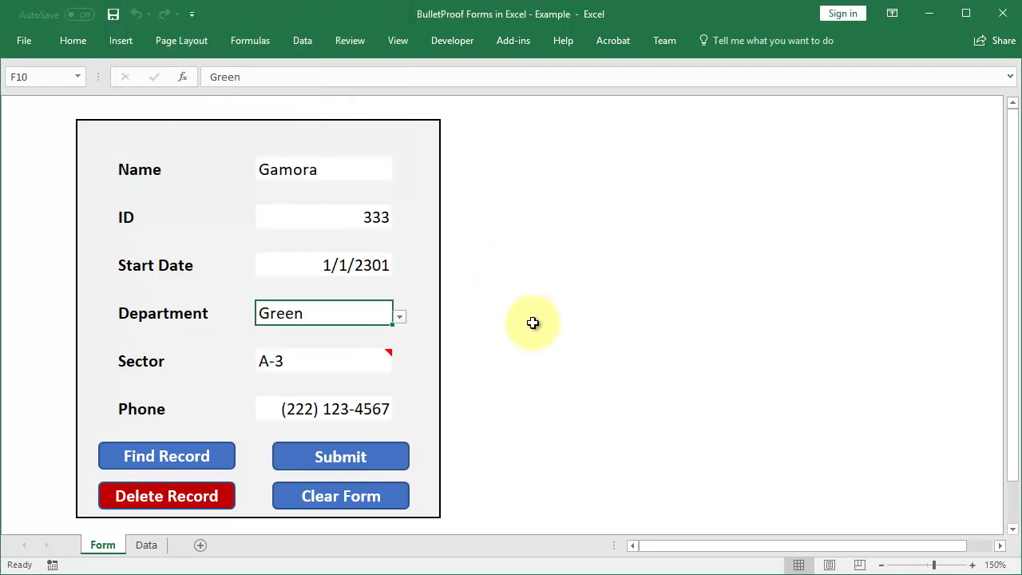
pyautogui.click(379, 502)
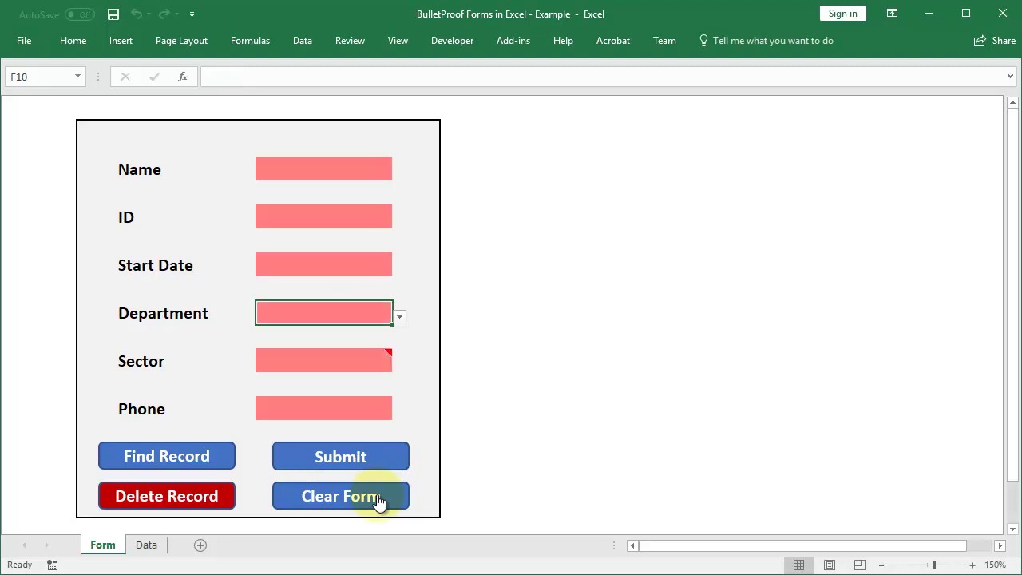
# Step: Run Find Record again with the Iron Man record's ID
pyautogui.click(205, 452)
pyautogui.write('222')
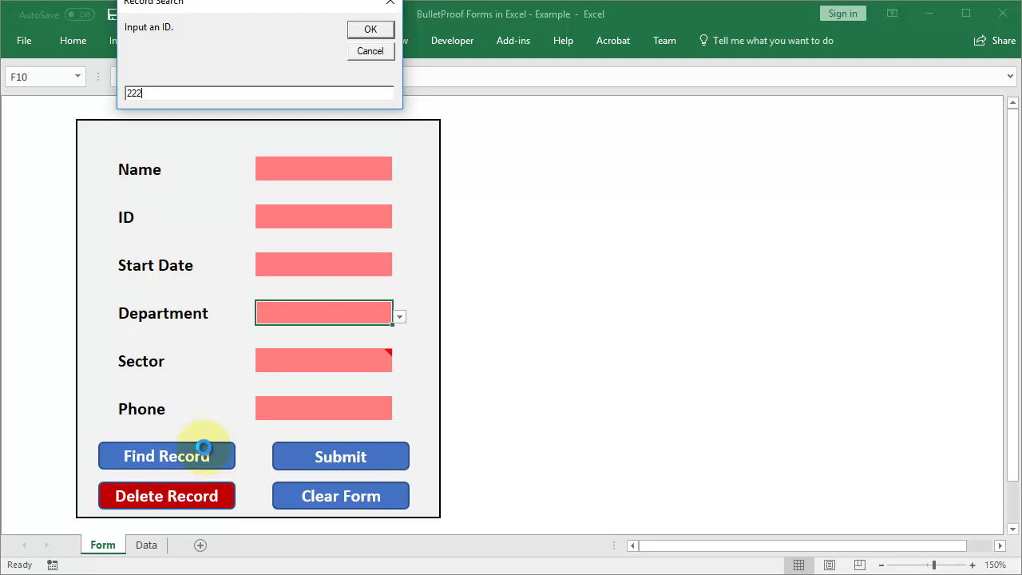
pyautogui.press('Return')
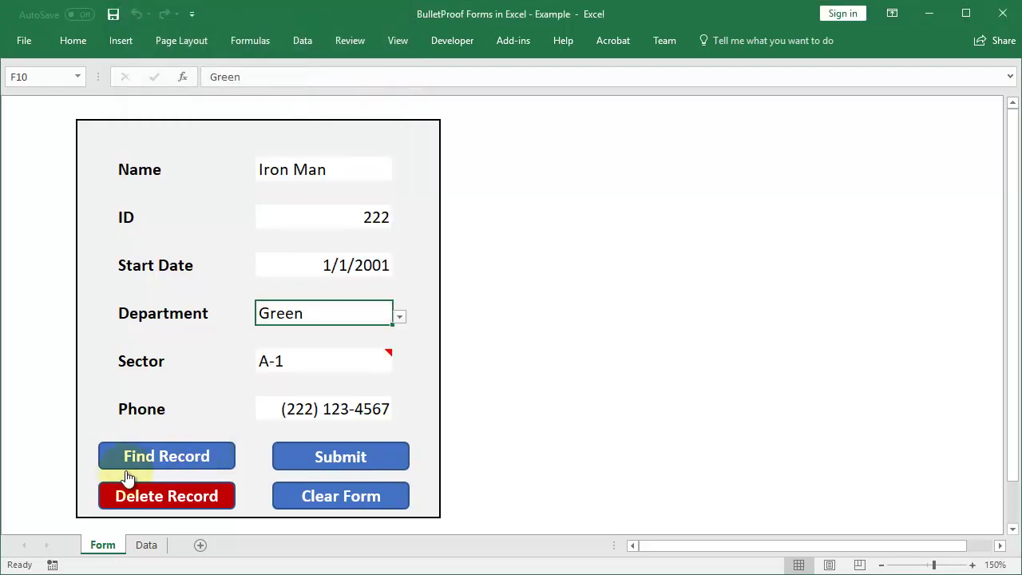
# Step: Delete the Iron Man record by its ID, moving the prompt beside the form, and check the Data sheet
pyautogui.click(195, 507)
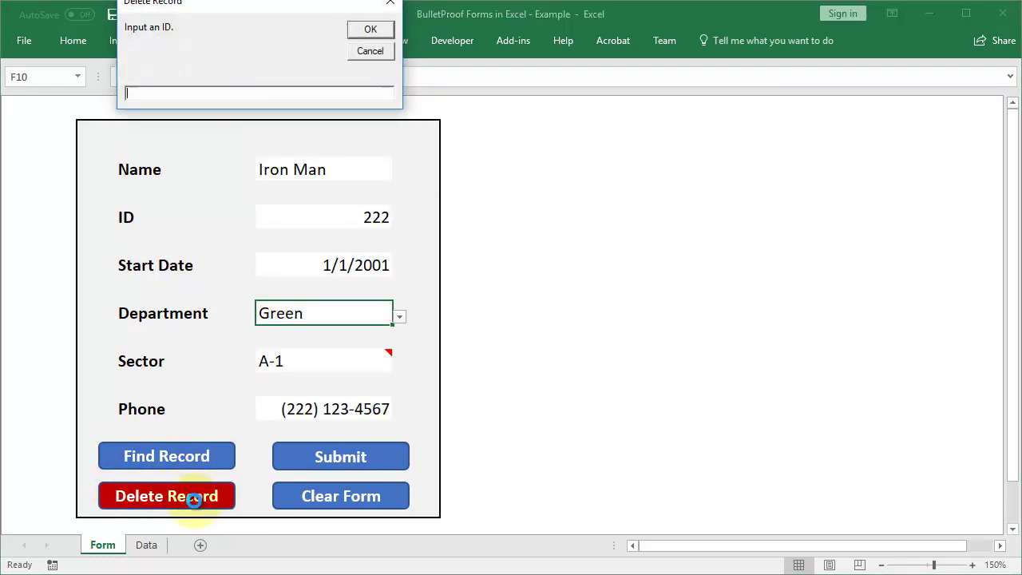
pyautogui.moveTo(247, 6); pyautogui.dragTo(661, 198)
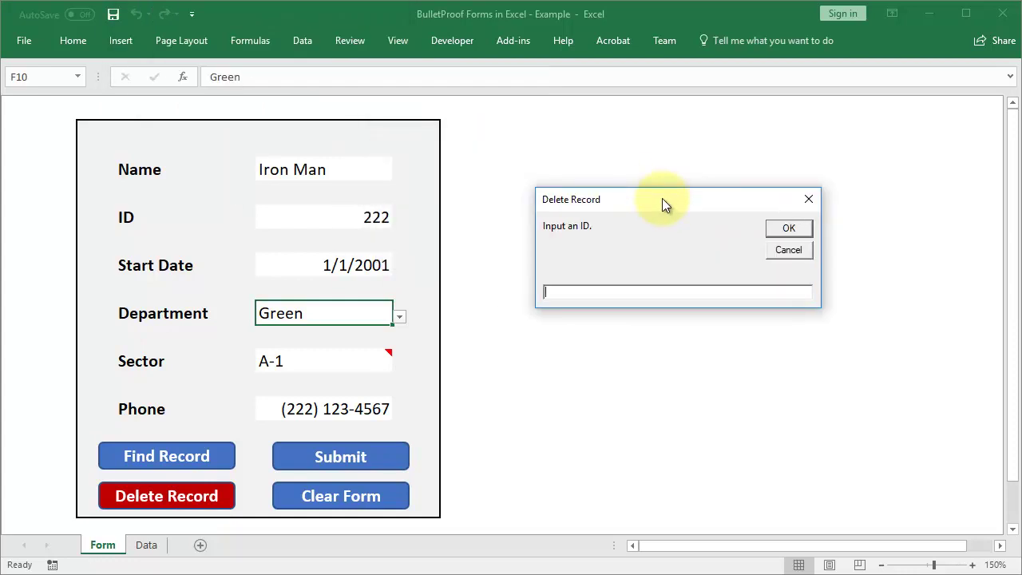
pyautogui.write('222')
pyautogui.press('Return')
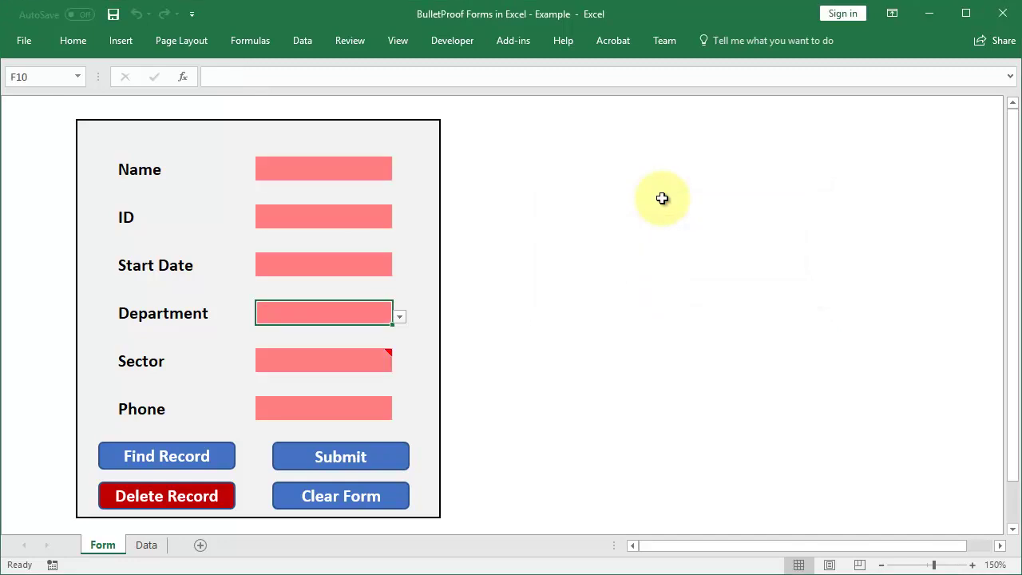
pyautogui.hotkey('ctrl', 'pagedown')
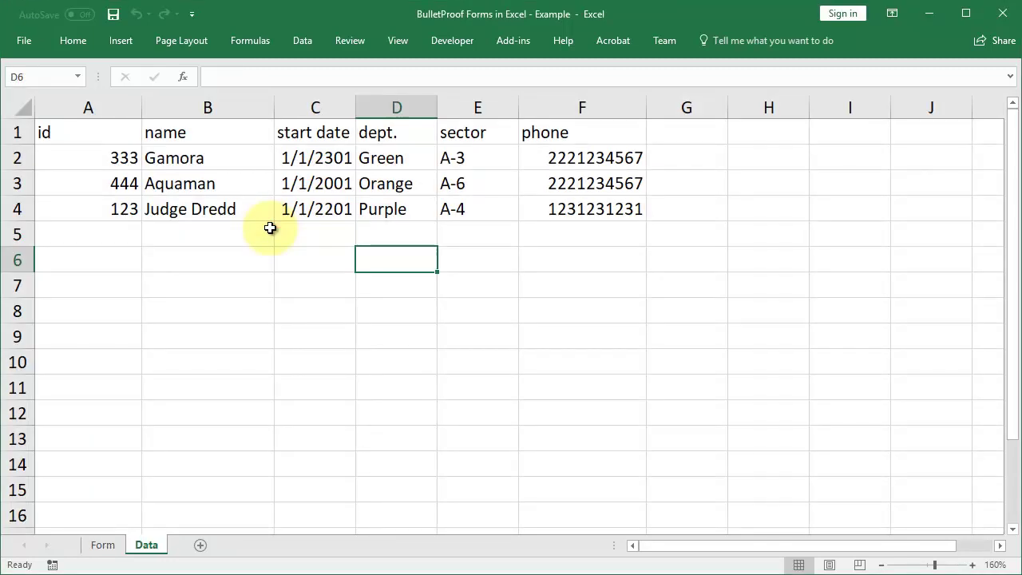
# Step: Go back to the Form sheet, open the Delete Record prompt and cancel it without entering an ID
pyautogui.hotkey('ctrl', 'pageup')
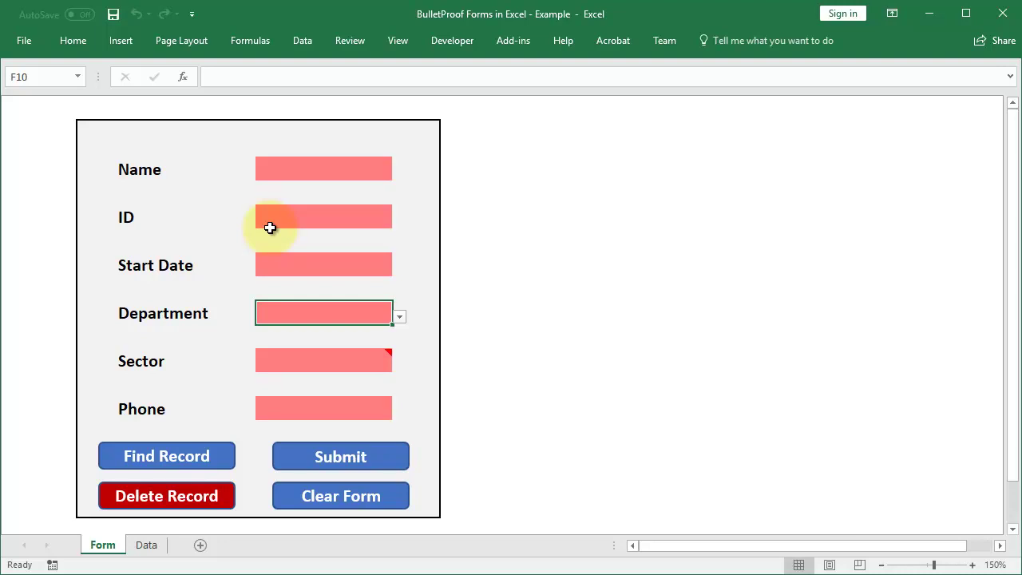
pyautogui.click(151, 493)
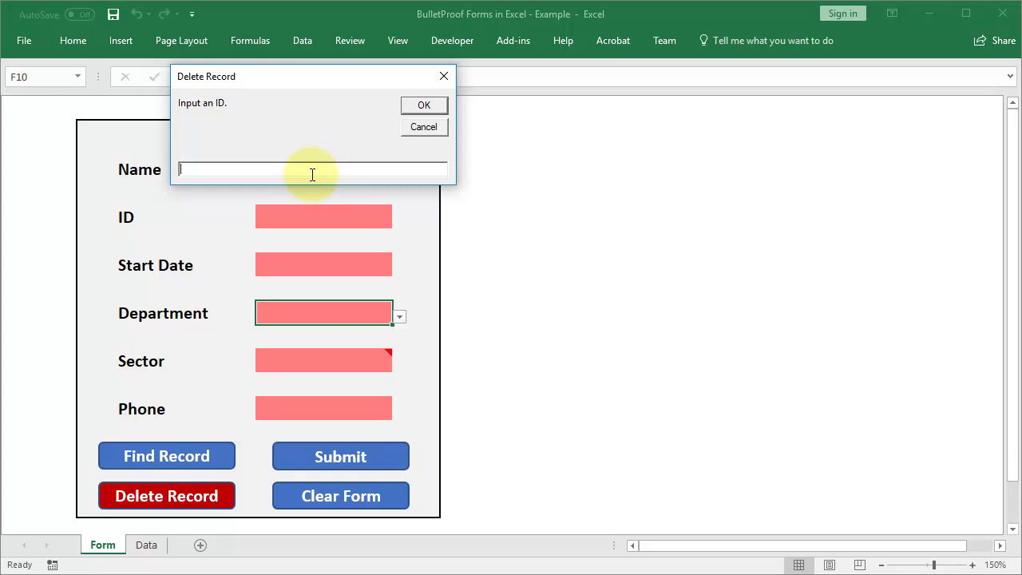
pyautogui.click(423, 128)
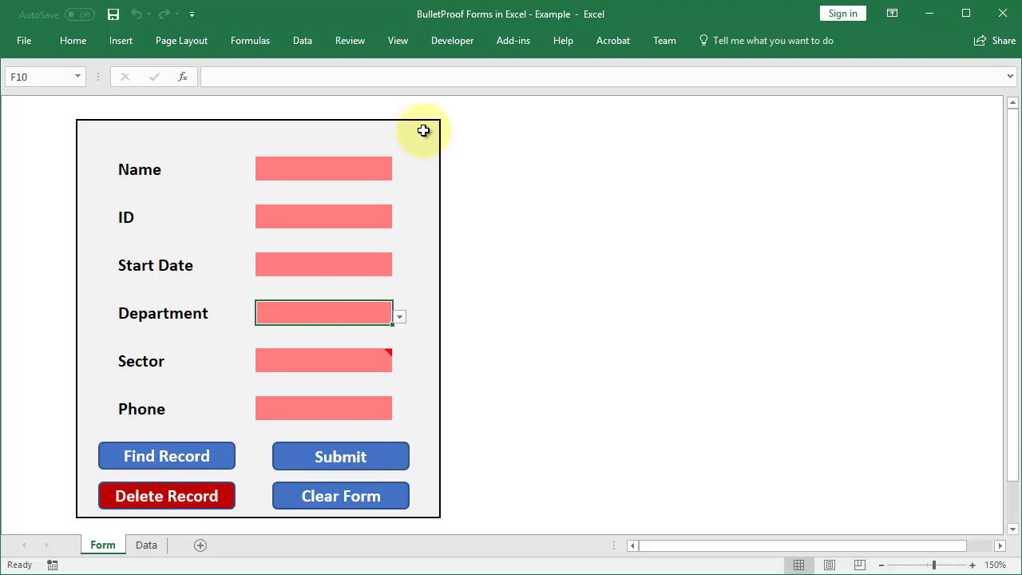
# Step: Look through the macro code in Module1 to Module5 in the Visual Basic editor and return to the form
pyautogui.hotkey('alt', 'F11')
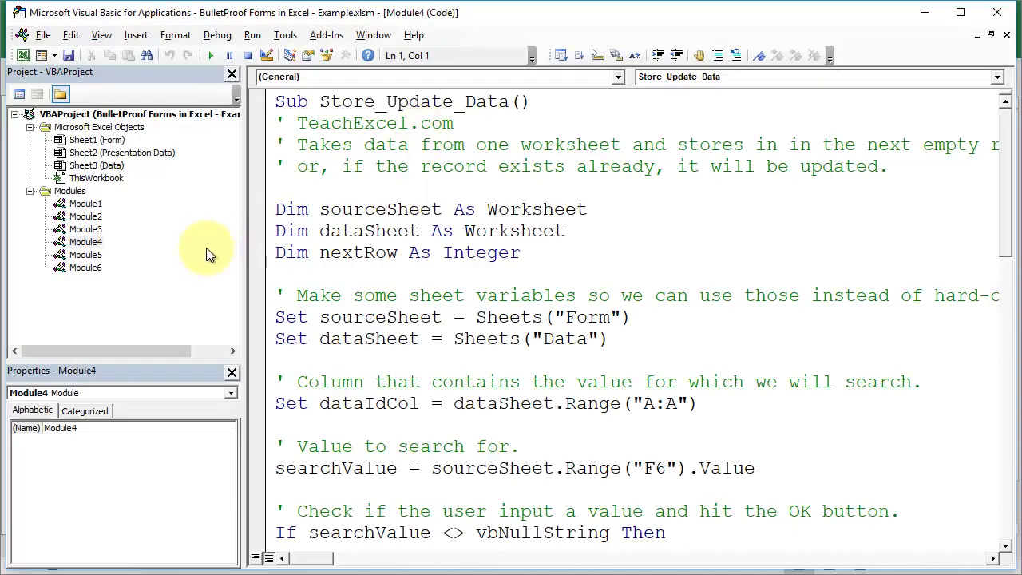
pyautogui.doubleClick(86, 204)
pyautogui.doubleClick(88, 218)
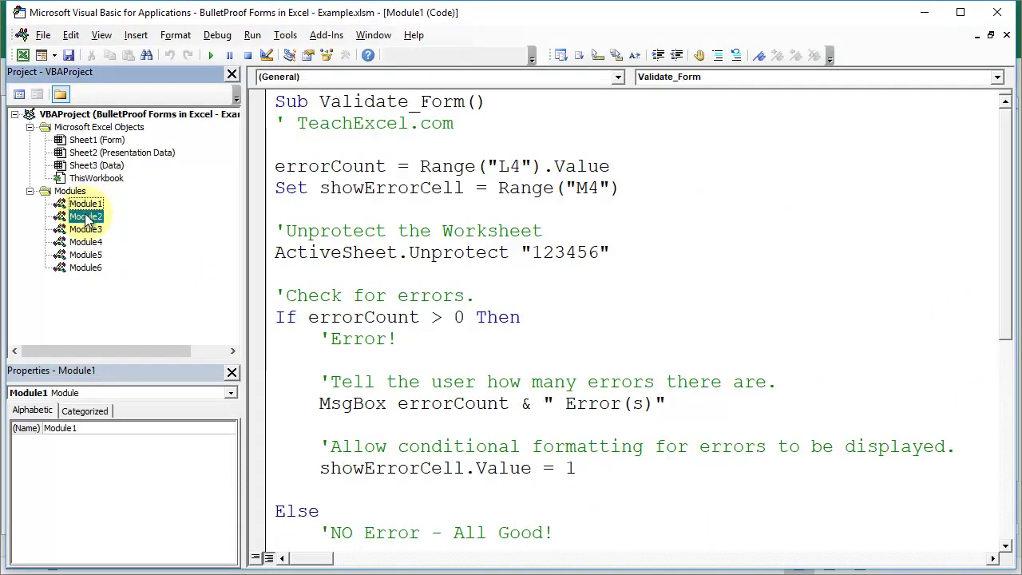
pyautogui.doubleClick(87, 229)
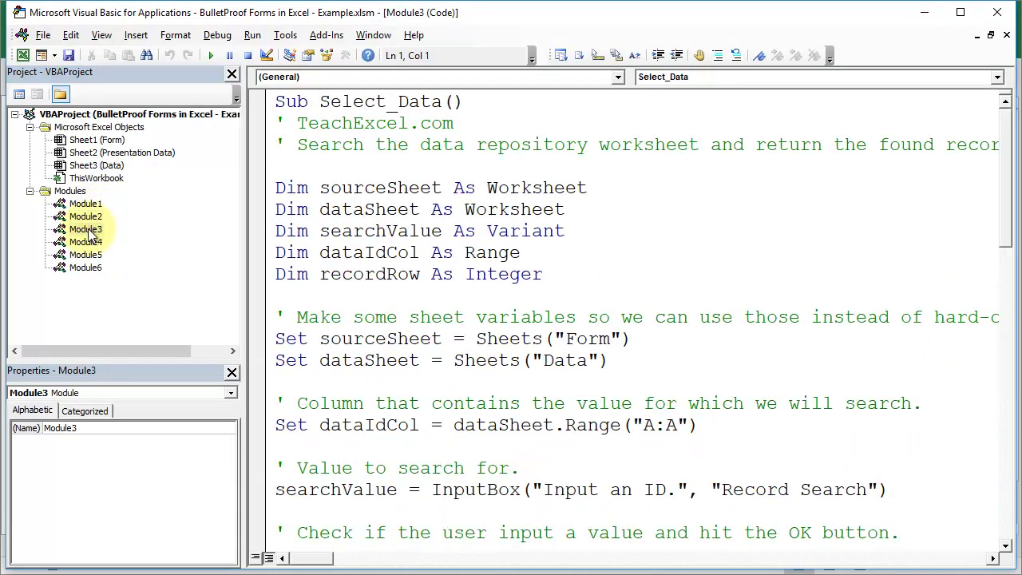
pyautogui.doubleClick(86, 242)
pyautogui.doubleClick(87, 254)
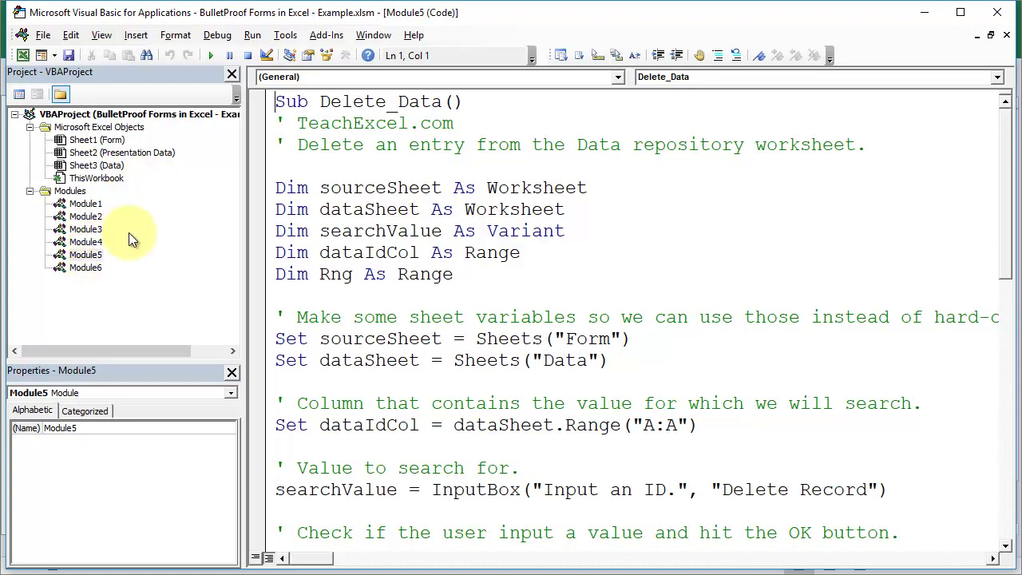
pyautogui.click(134, 155)
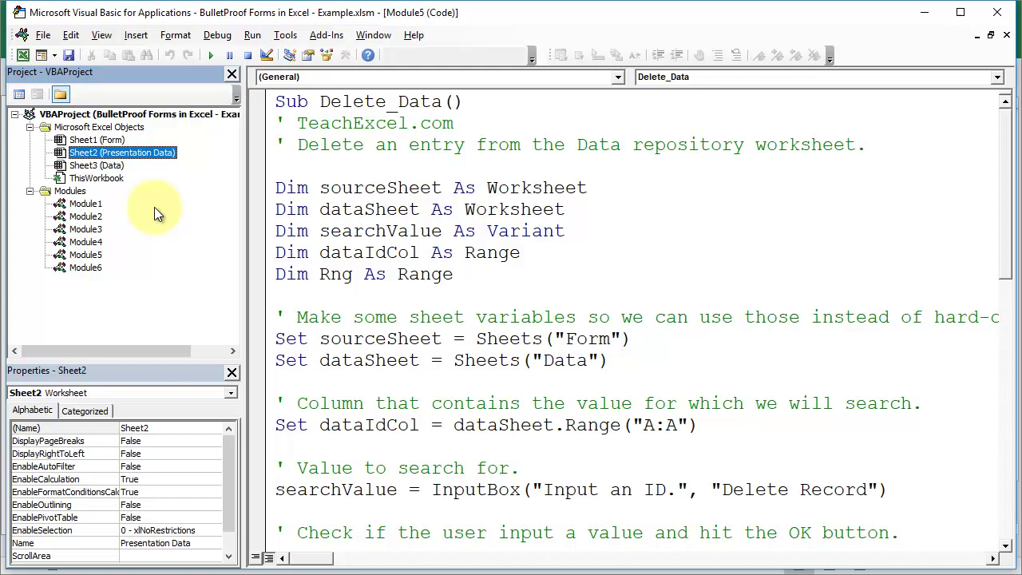
pyautogui.hotkey('alt', 'F11')
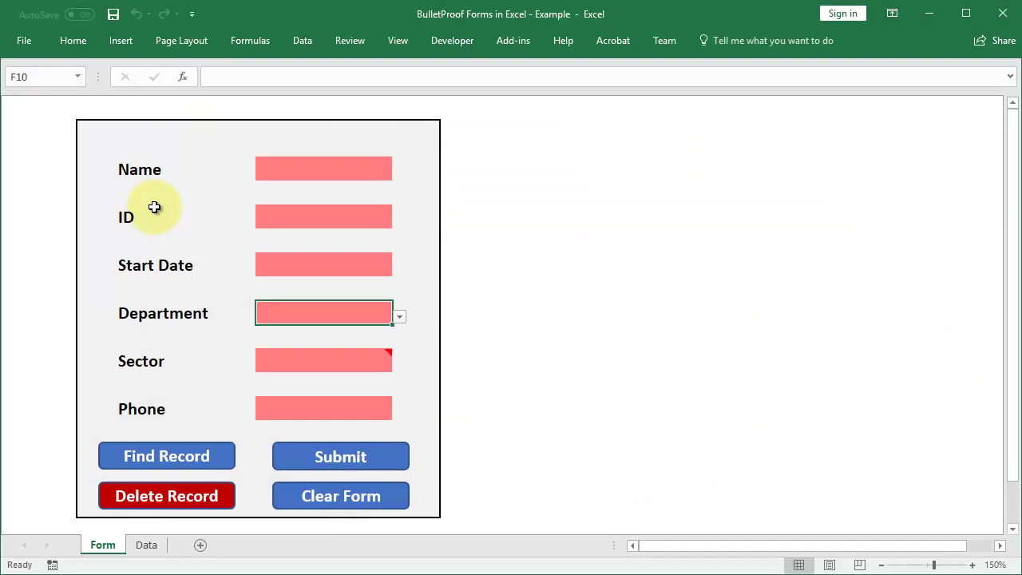